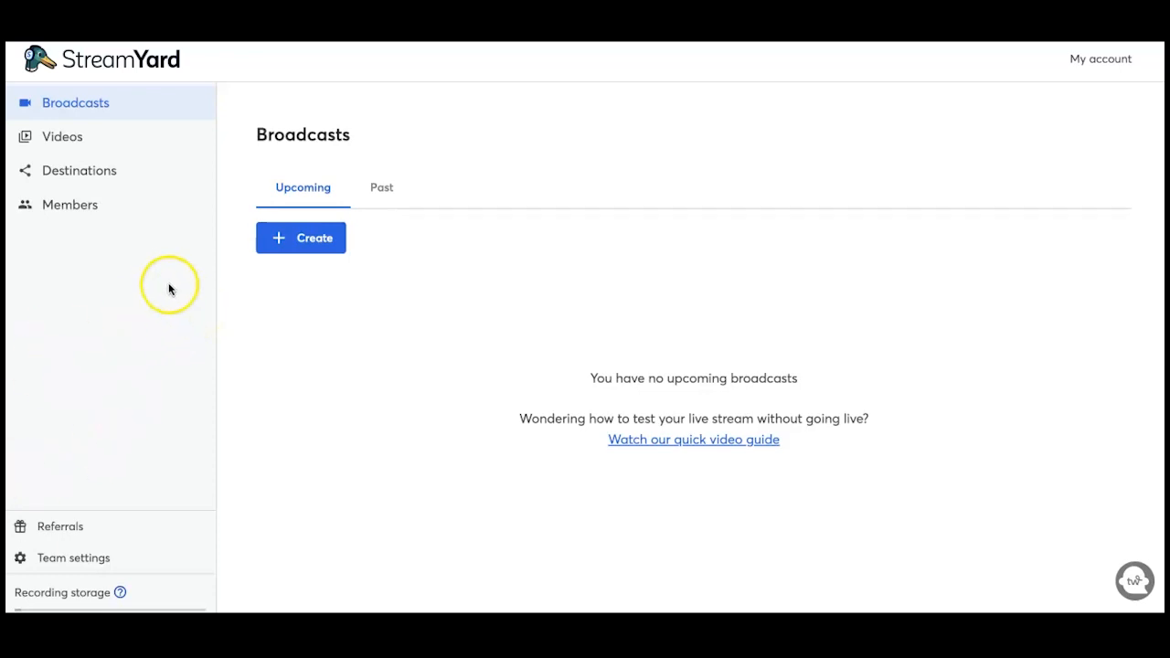
# Step: Add a new Facebook Profile destination to show the already-connected profile in the chooser
pyautogui.click(72, 173)
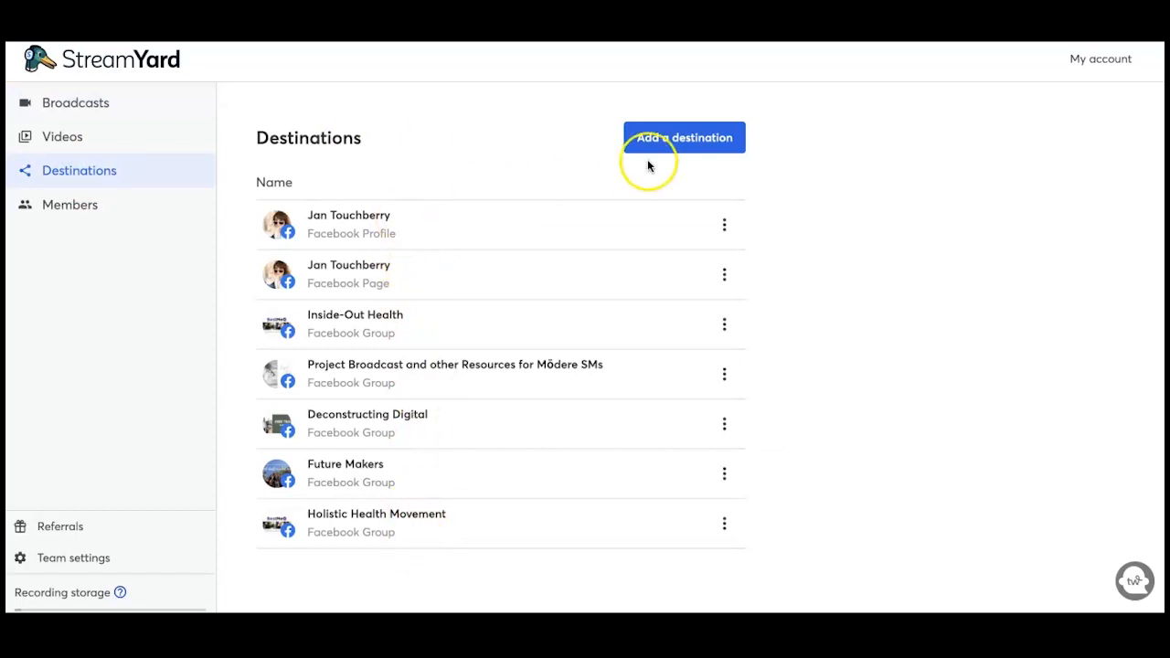
pyautogui.click(682, 144)
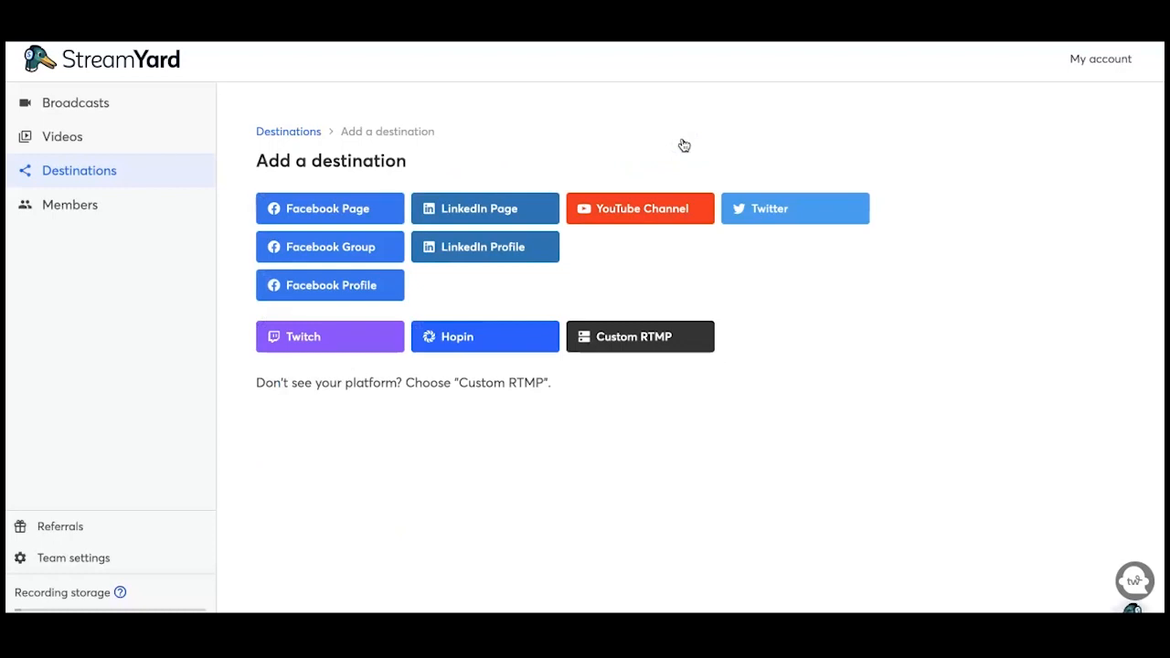
pyautogui.click(366, 210)
pyautogui.click(357, 252)
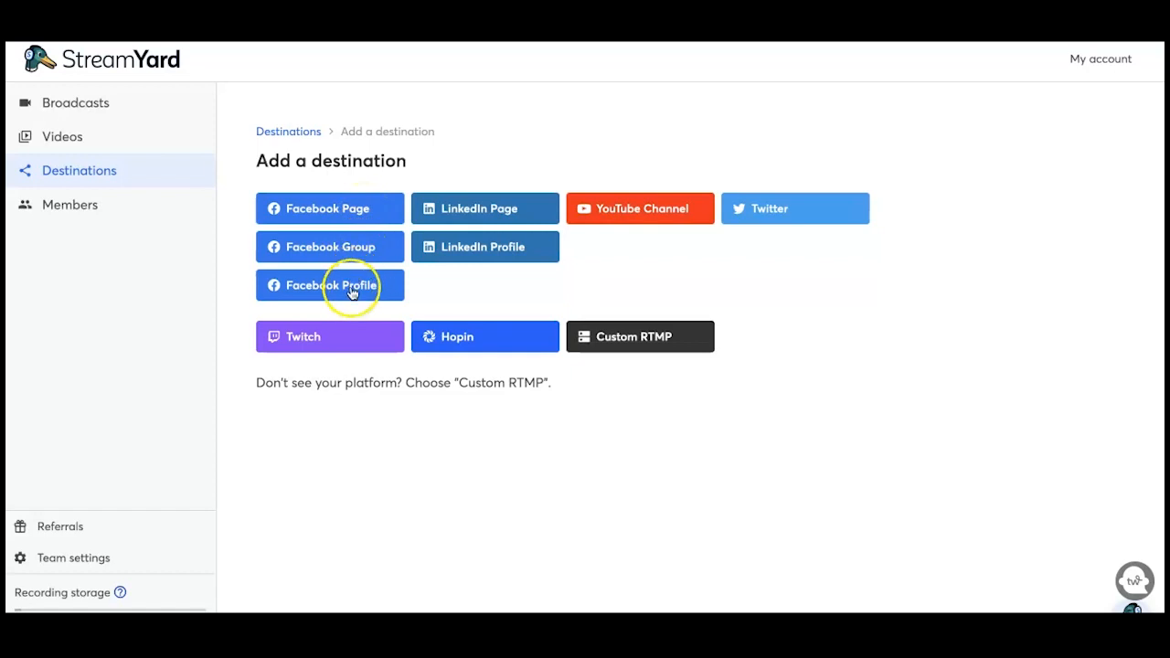
pyautogui.click(353, 289)
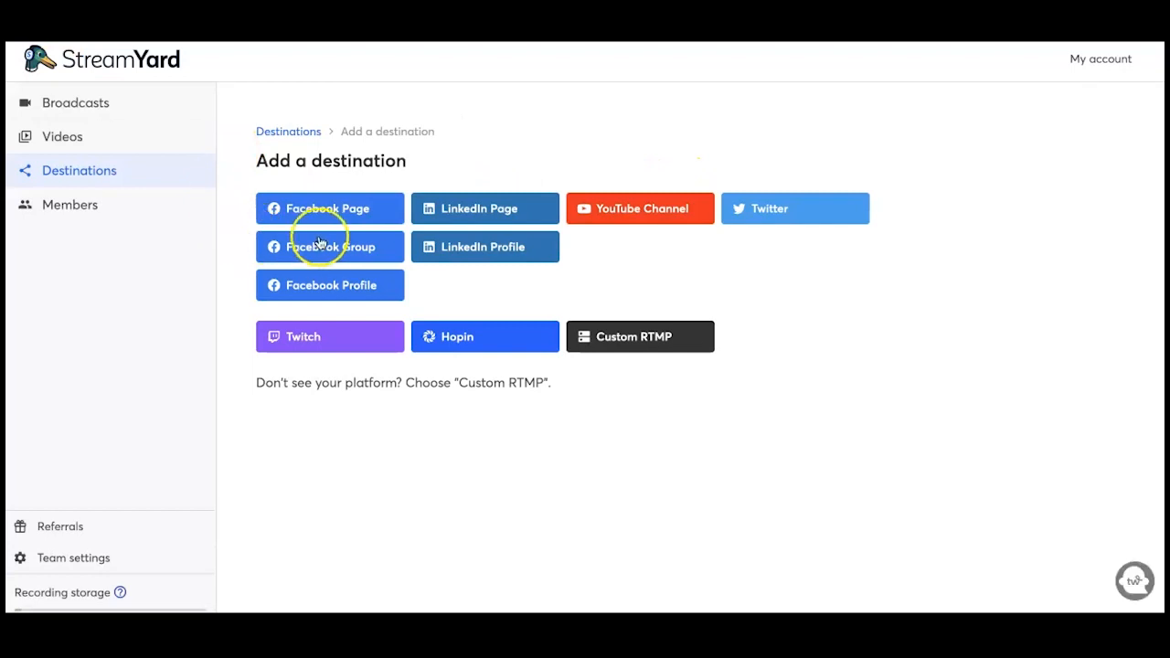
# Step: Connect Facebook, pick the Project Broadcast Lab group, and open its Facebook group settings
pyautogui.click(317, 248)
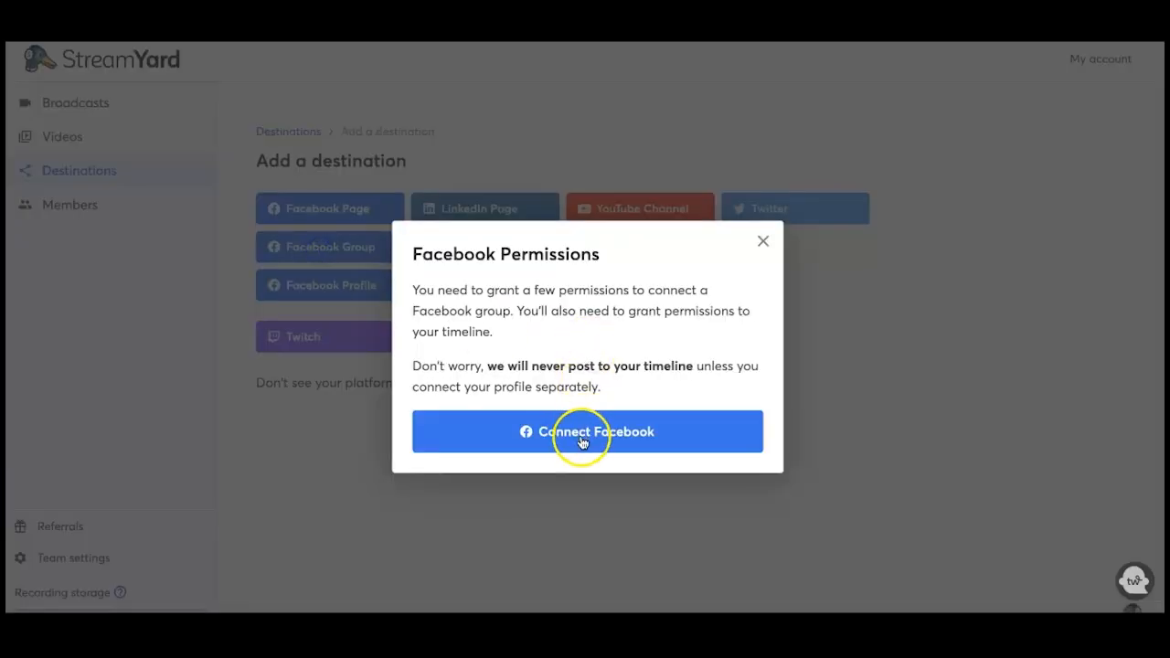
pyautogui.click(582, 443)
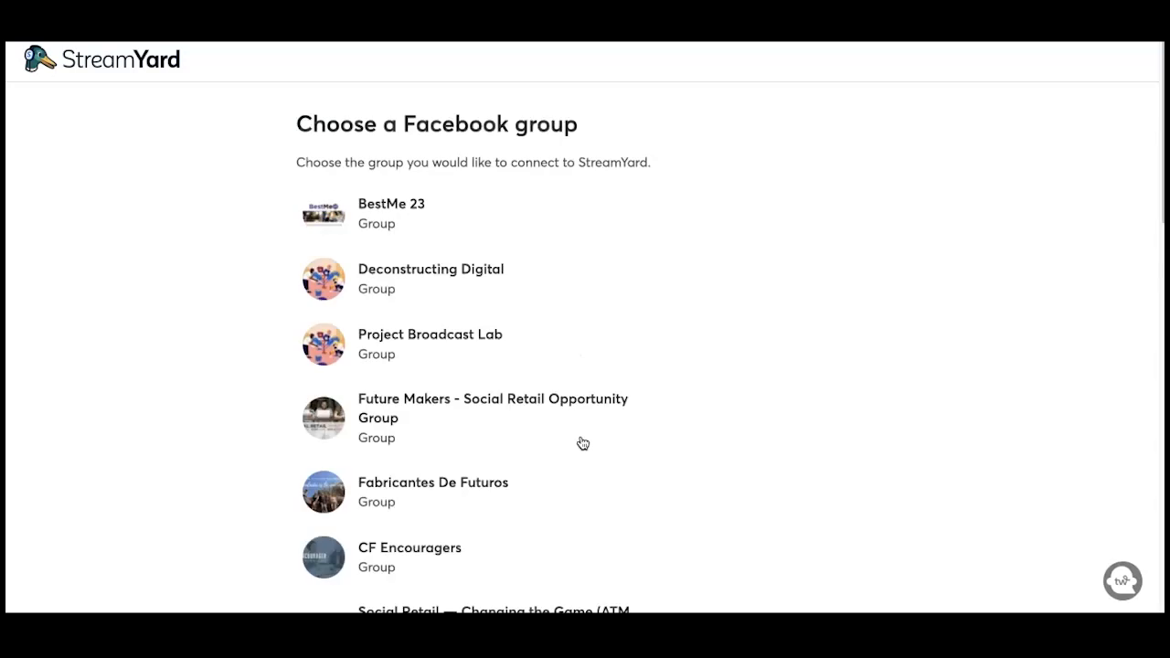
pyautogui.click(494, 350)
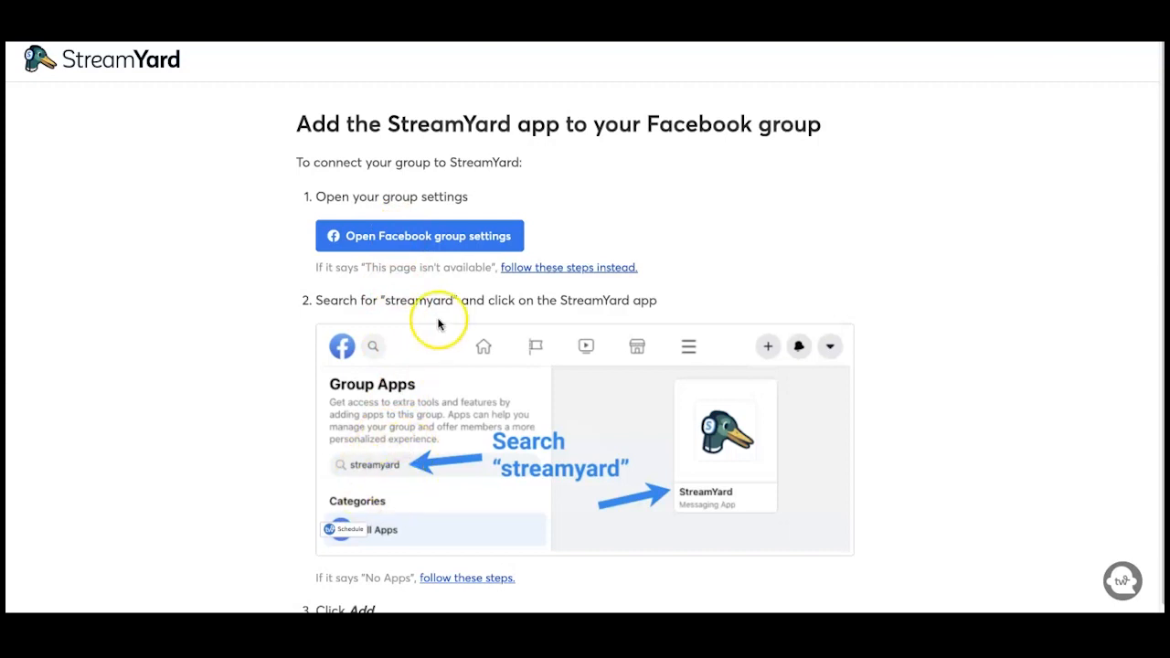
pyautogui.click(401, 237)
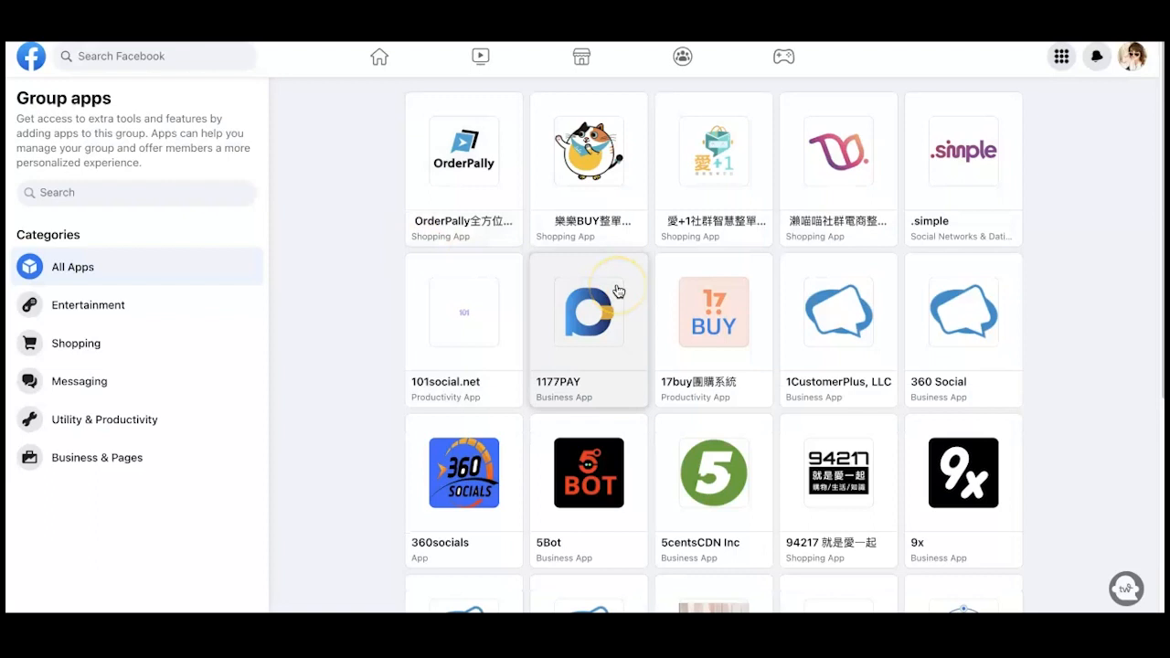
# Step: Search the group's apps for 'stream' and add the StreamYard app to Project Broadcast Lab
pyautogui.click(123, 196)
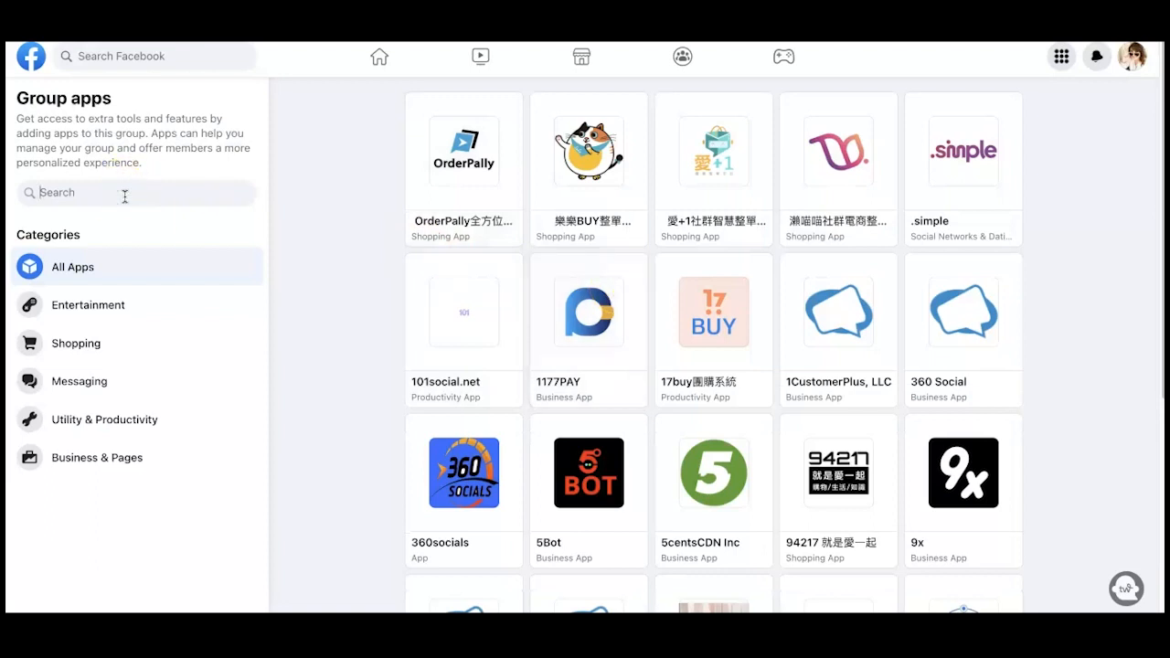
pyautogui.write('streamyard')
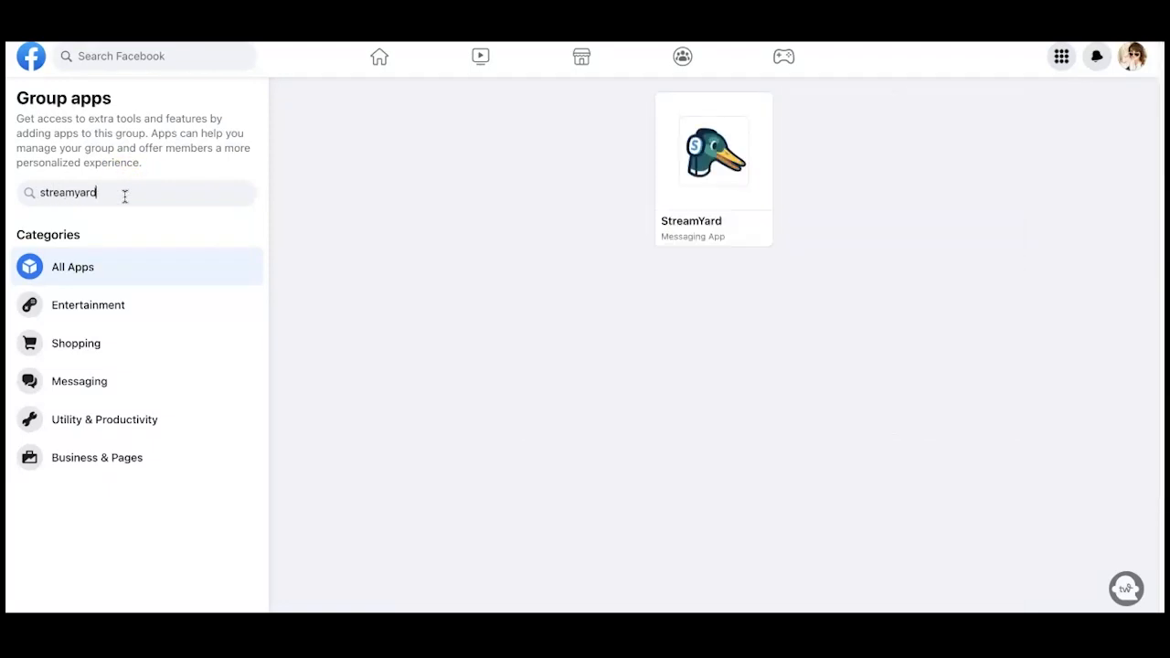
pyautogui.click(699, 172)
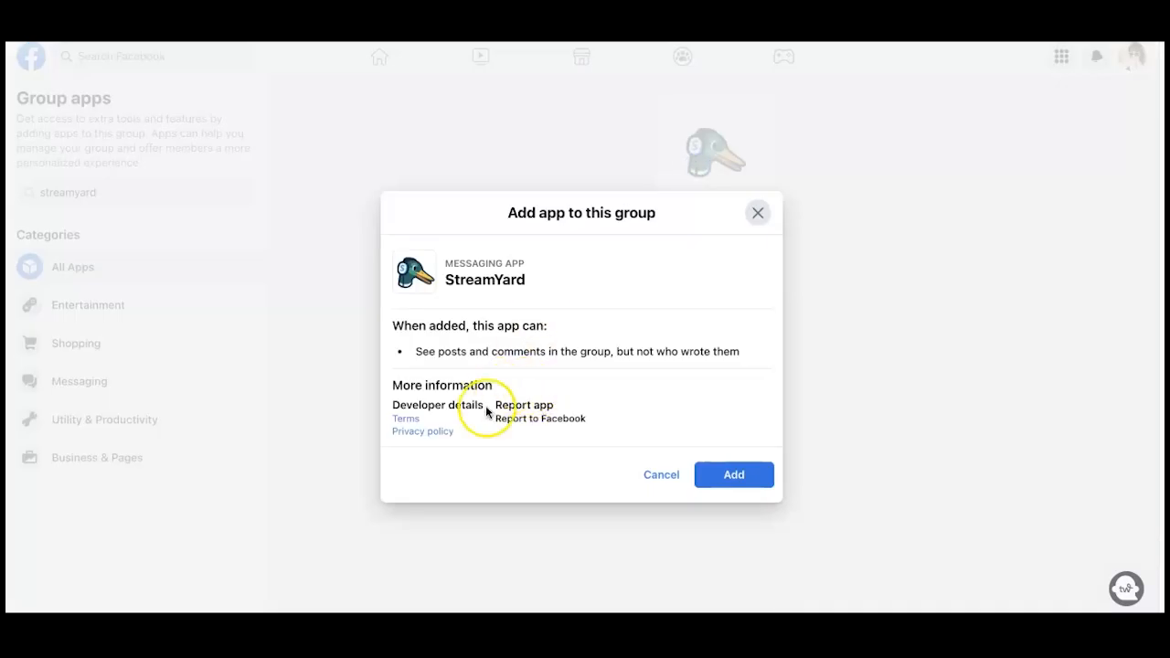
pyautogui.click(734, 474)
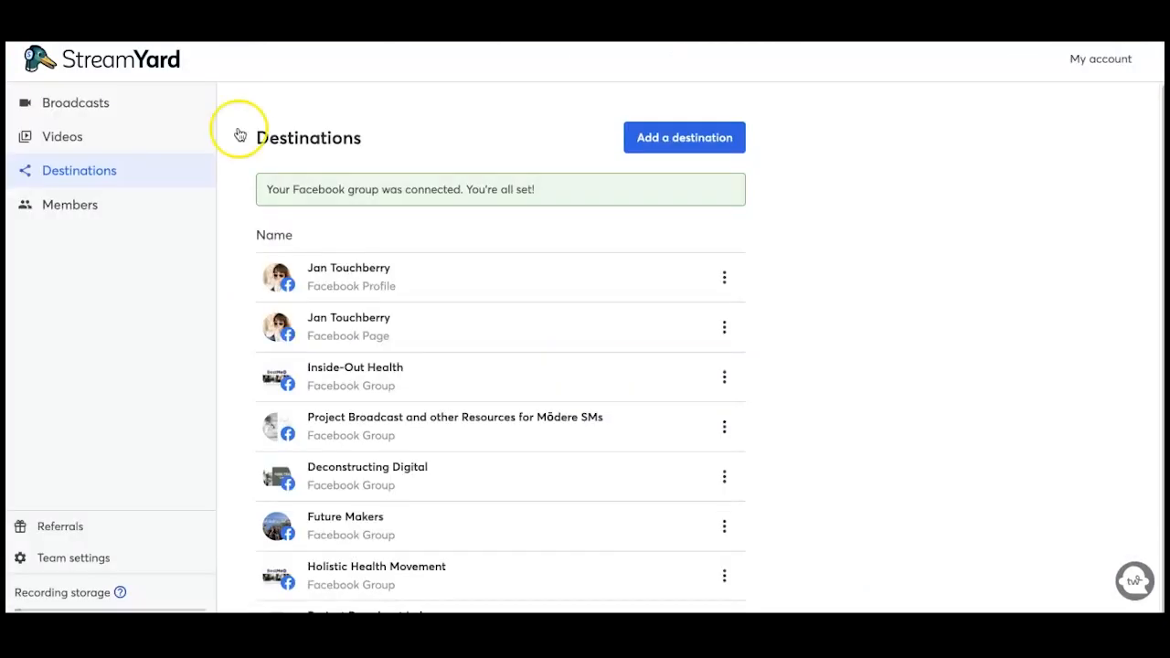
pyautogui.scroll(-1, 385, 364)
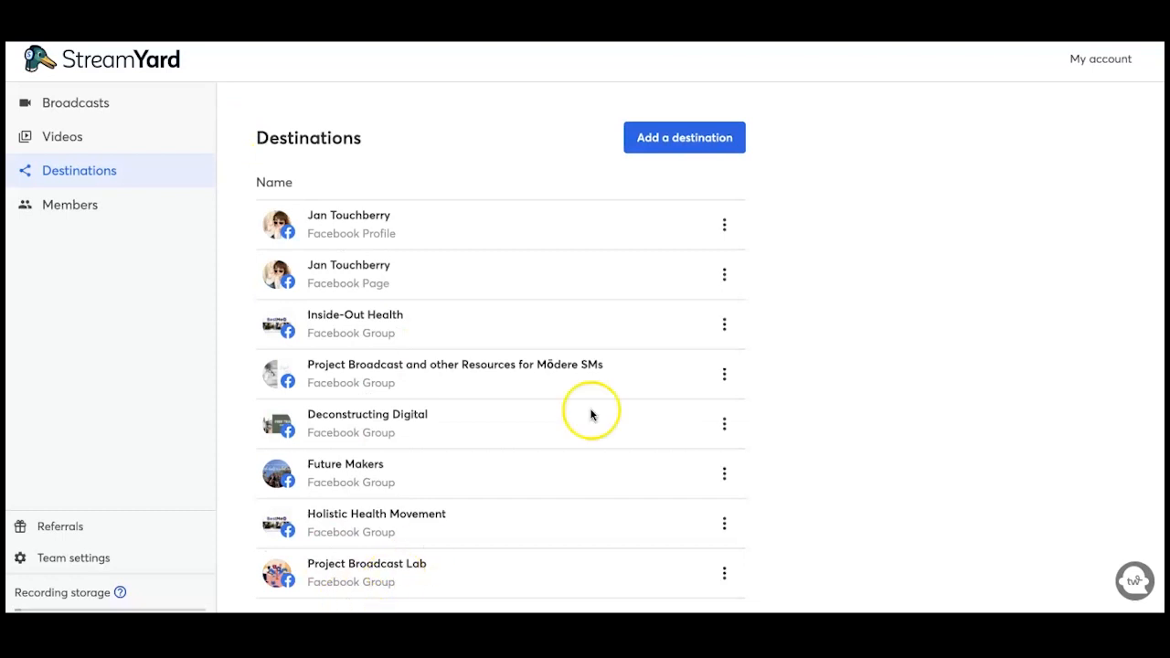
# Step: Connect the Deconstructing Digital YouTube channel by choosing the Google account and allowing access
pyautogui.click(674, 134)
pyautogui.click(652, 209)
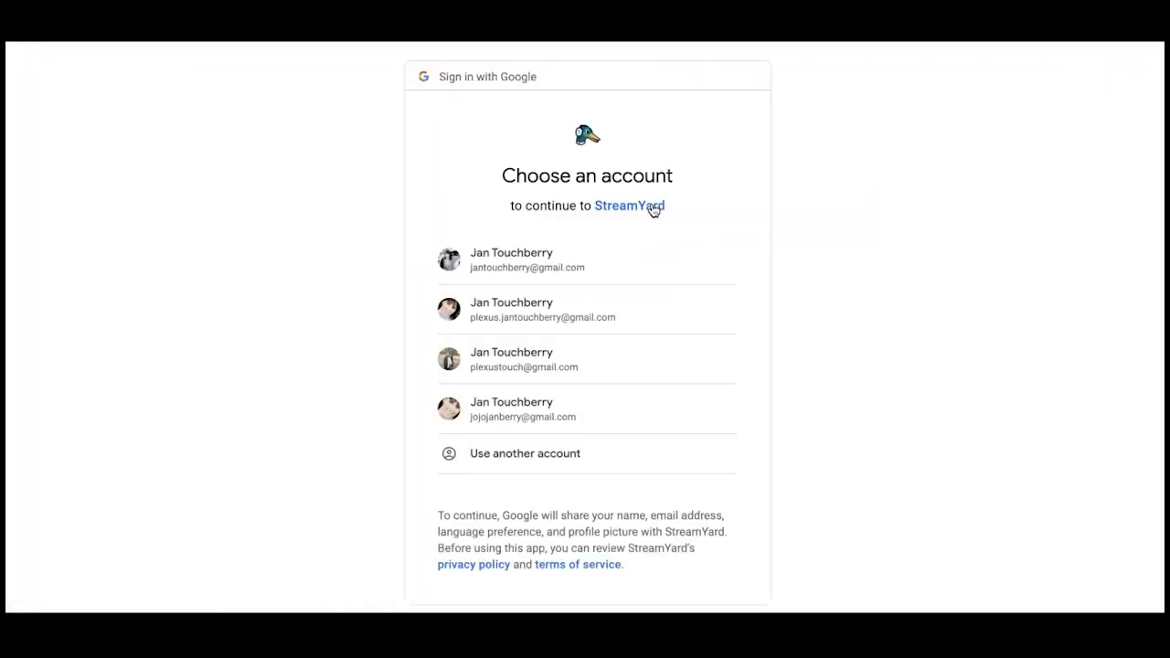
pyautogui.click(506, 262)
pyautogui.click(502, 274)
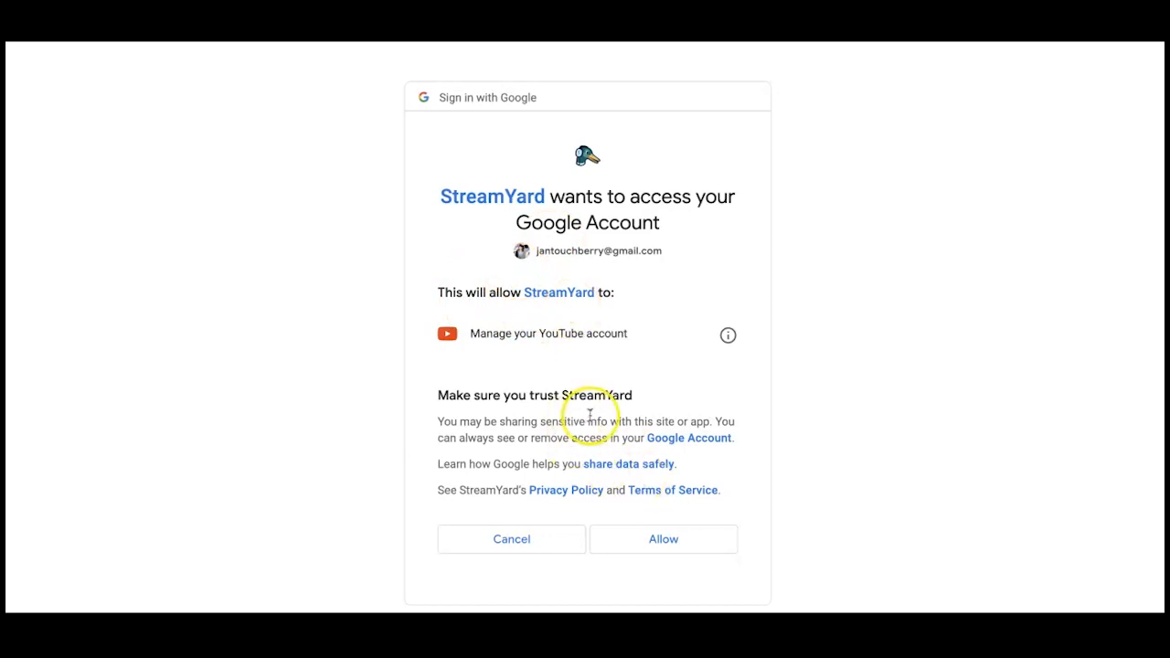
pyautogui.click(669, 541)
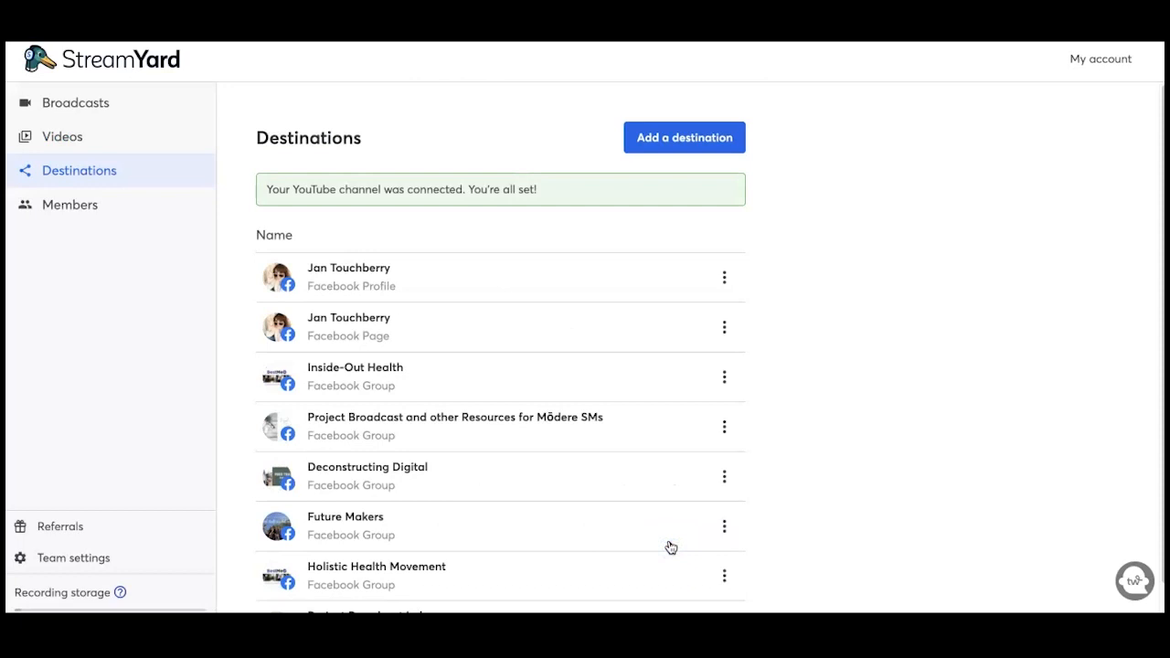
pyautogui.scroll(-1, 548, 415)
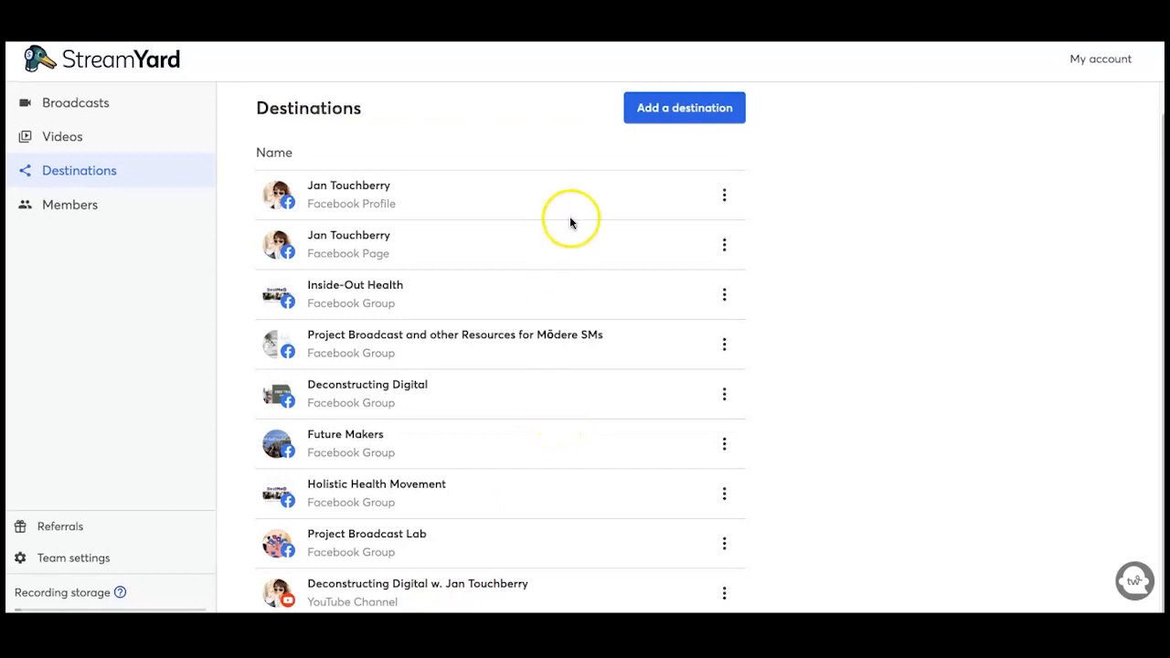
# Step: Add another destination and choose the Custom RTMP option
pyautogui.click(677, 109)
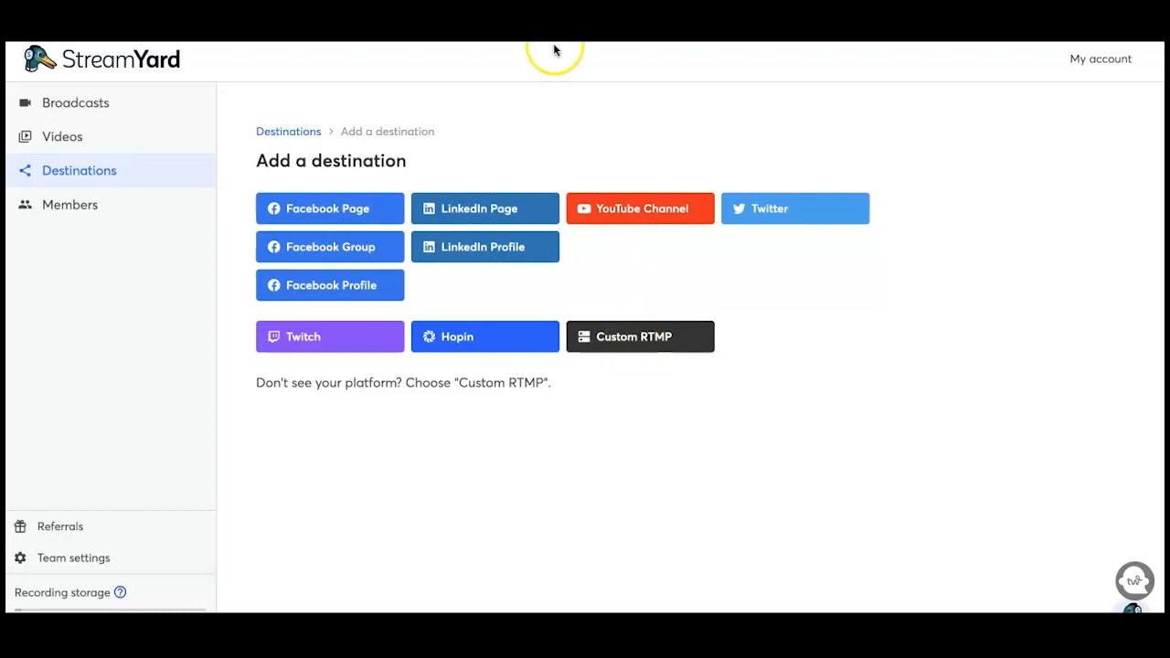
pyautogui.click(605, 338)
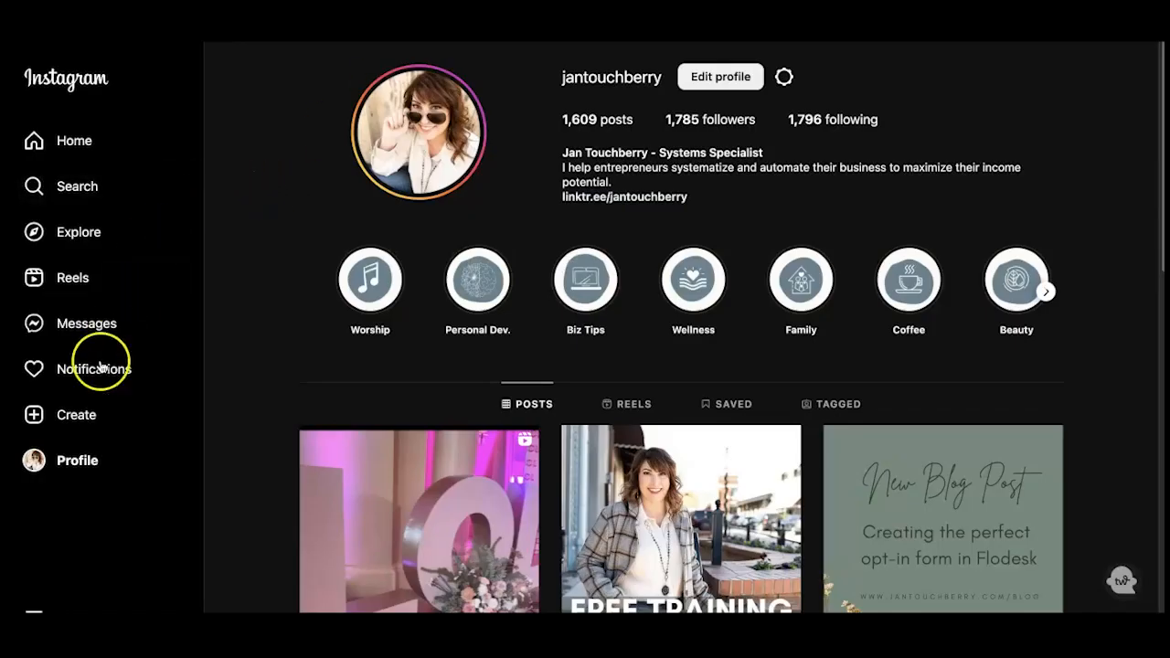
# Step: Create an Instagram live video with a Practice audience and copy its stream URL
pyautogui.click(81, 420)
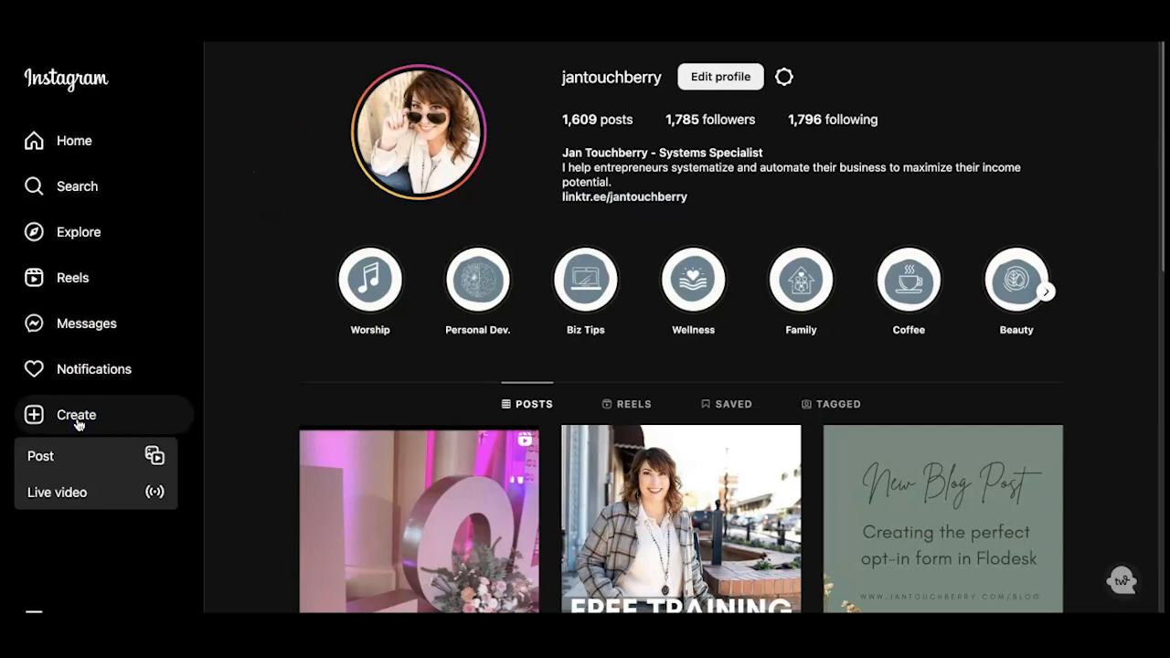
pyautogui.click(64, 491)
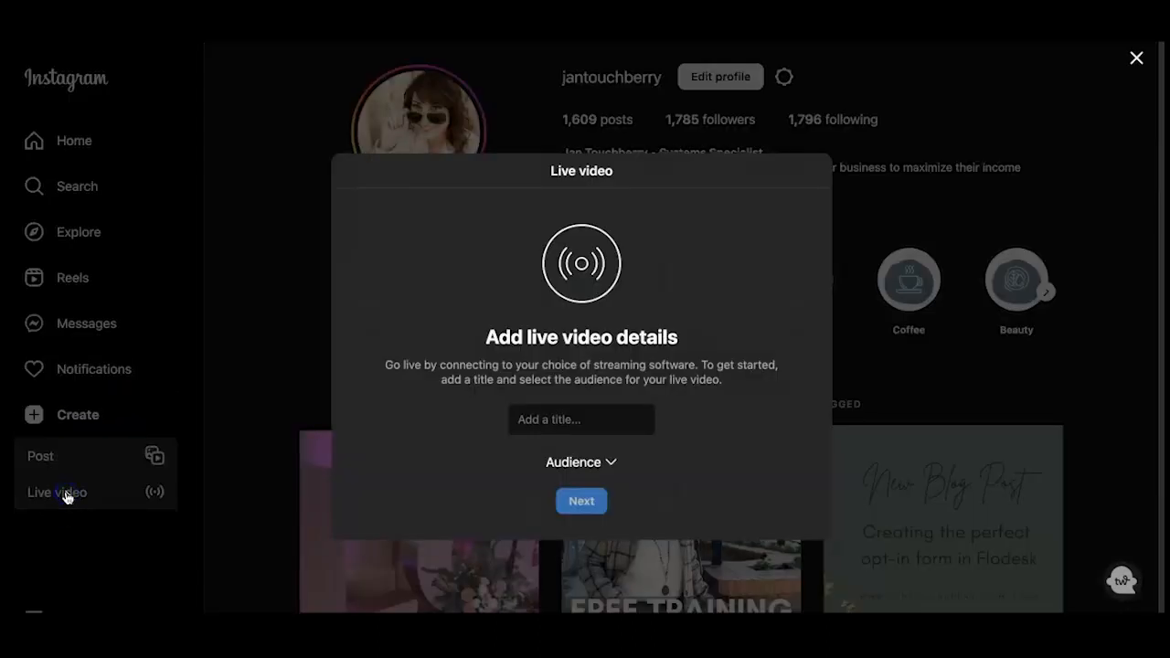
pyautogui.click(584, 420)
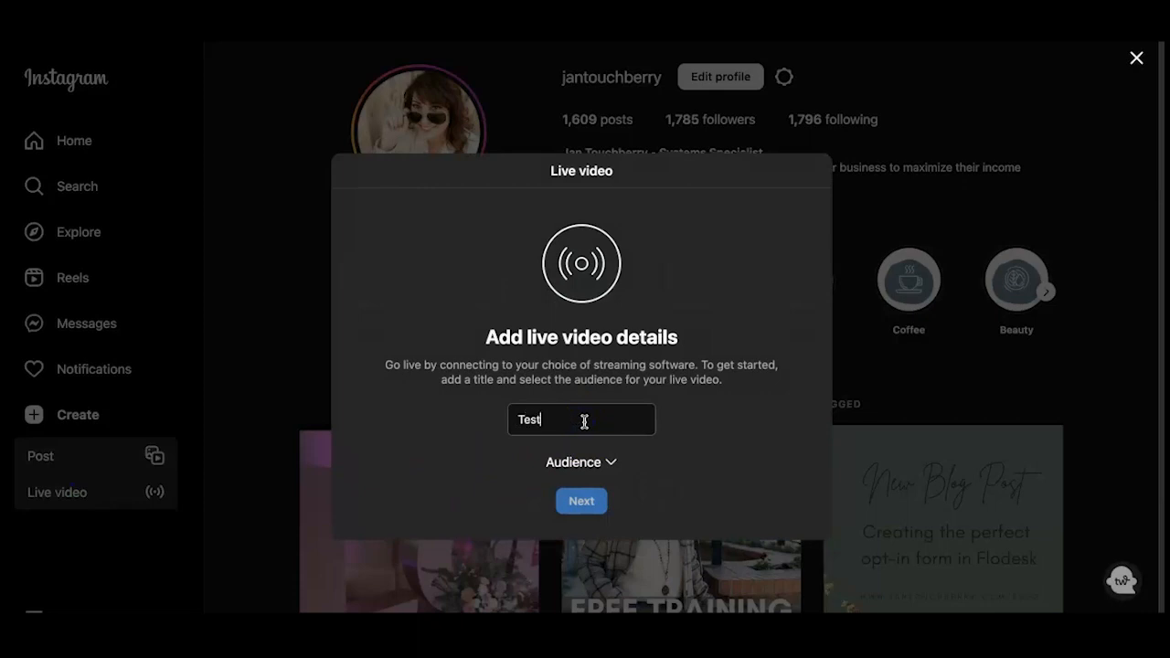
pyautogui.click(611, 463)
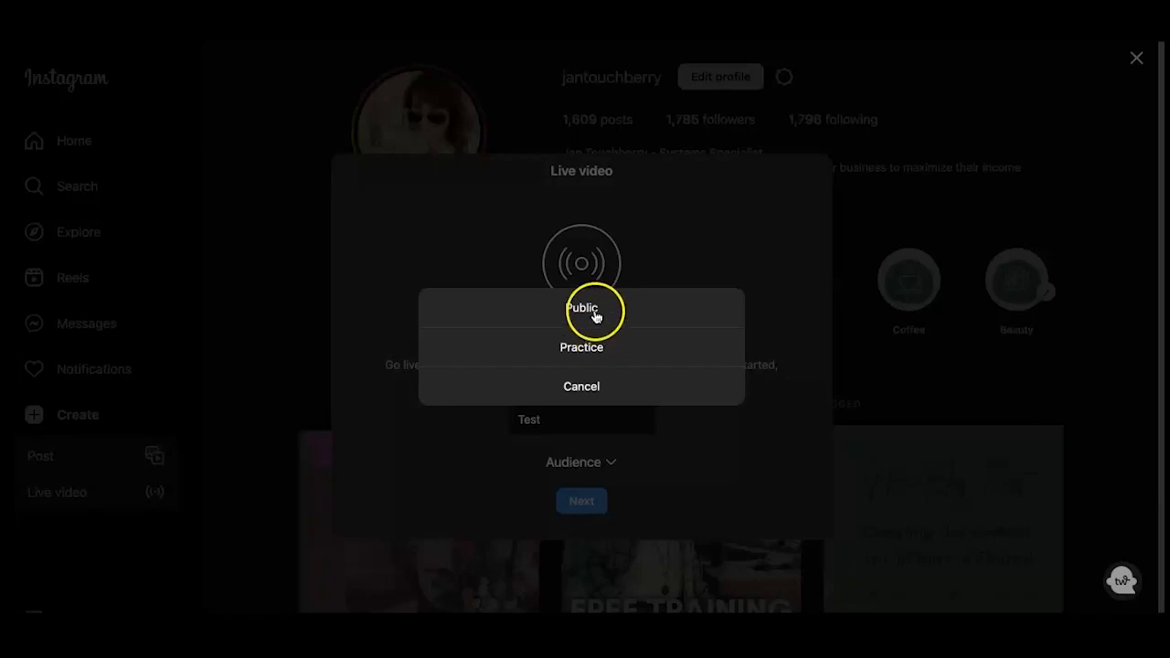
pyautogui.click(587, 361)
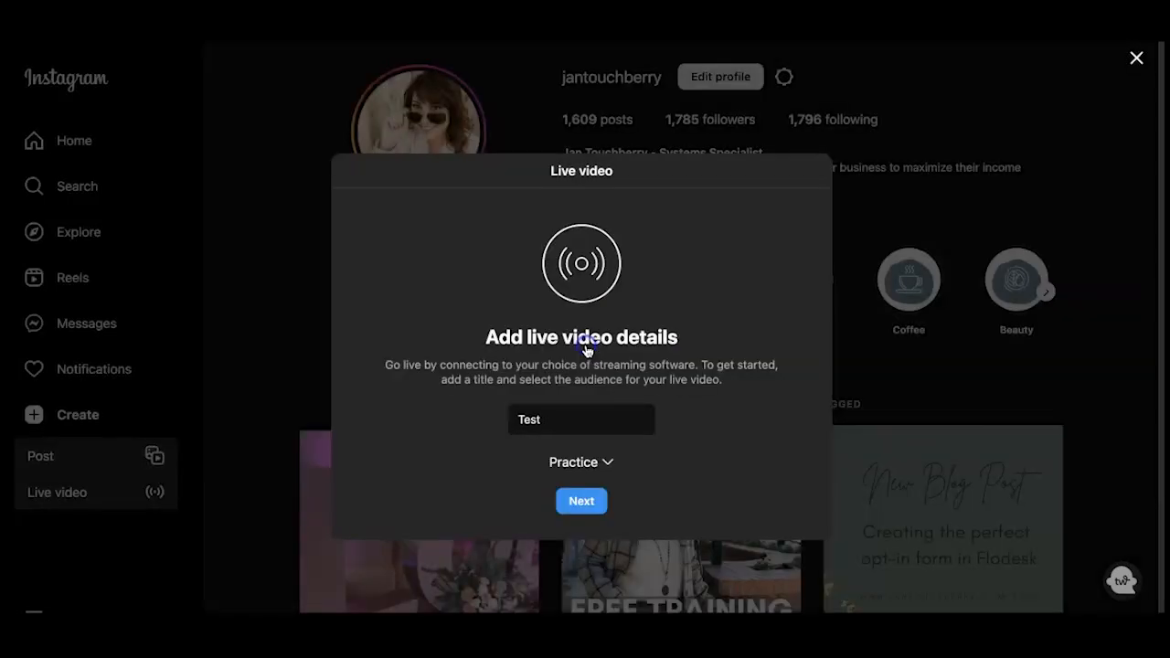
pyautogui.click(582, 502)
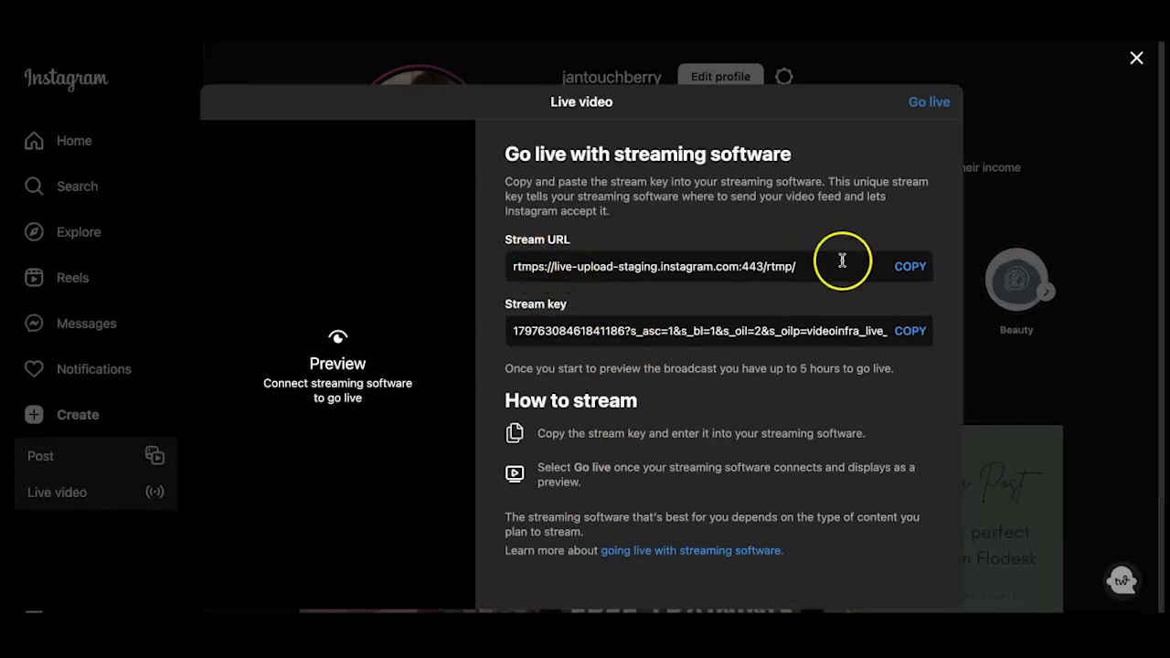
pyautogui.click(909, 266)
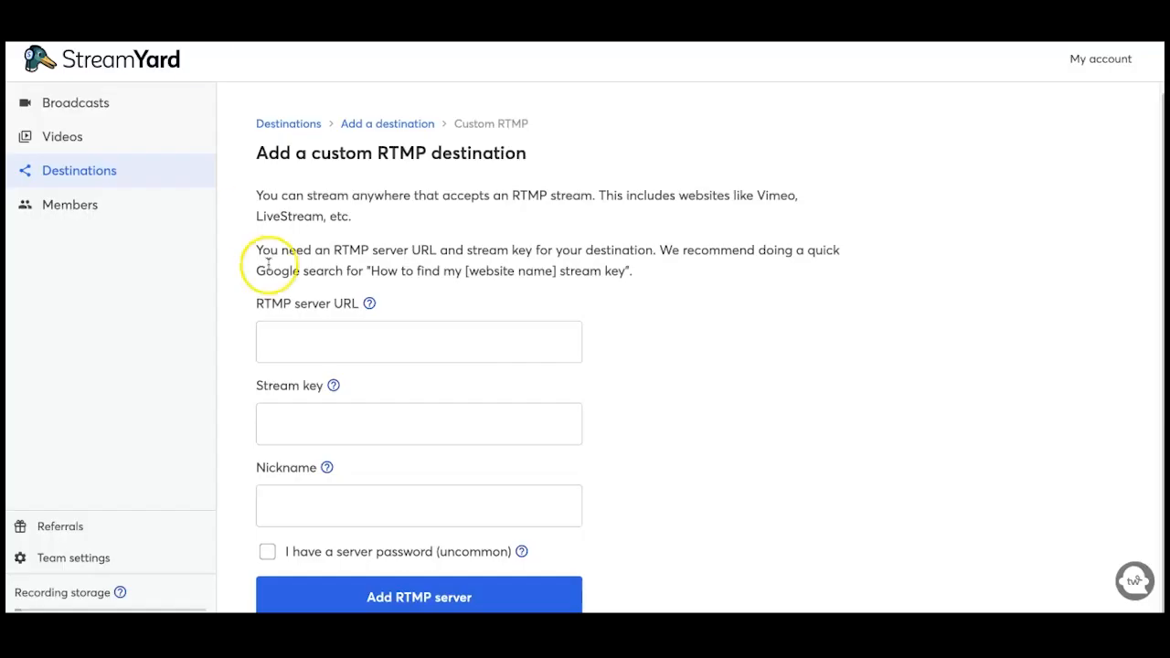
# Step: Paste Instagram's stream URL and stream key into the custom RTMP server form
pyautogui.click(279, 334)
pyautogui.press('super+v')
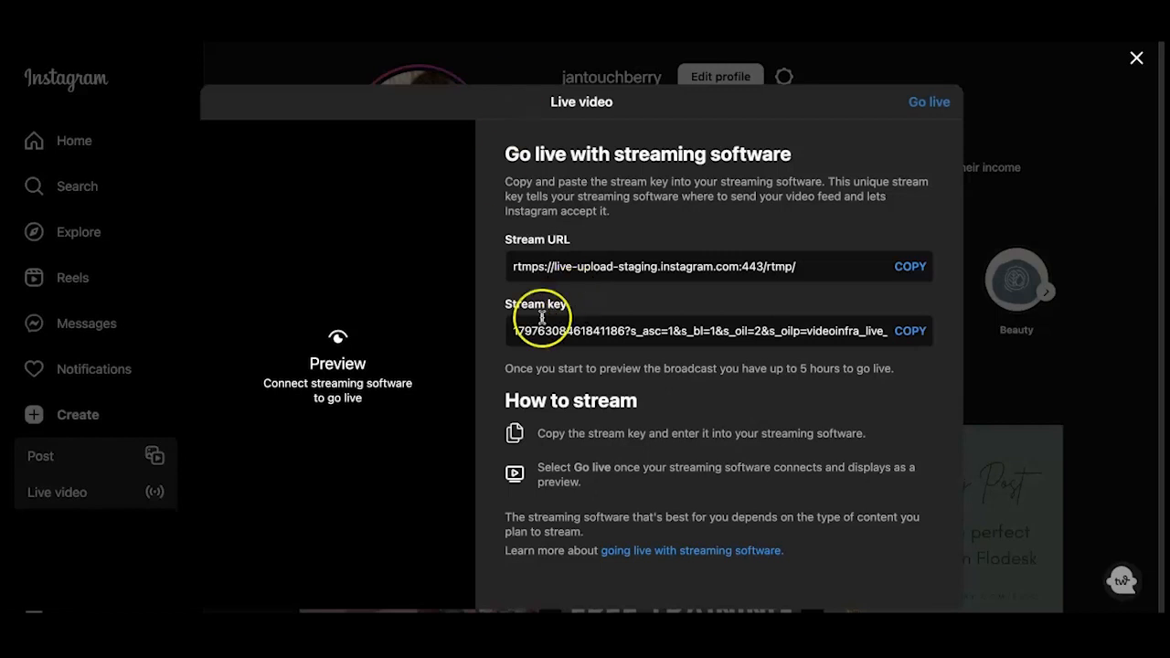
pyautogui.click(912, 333)
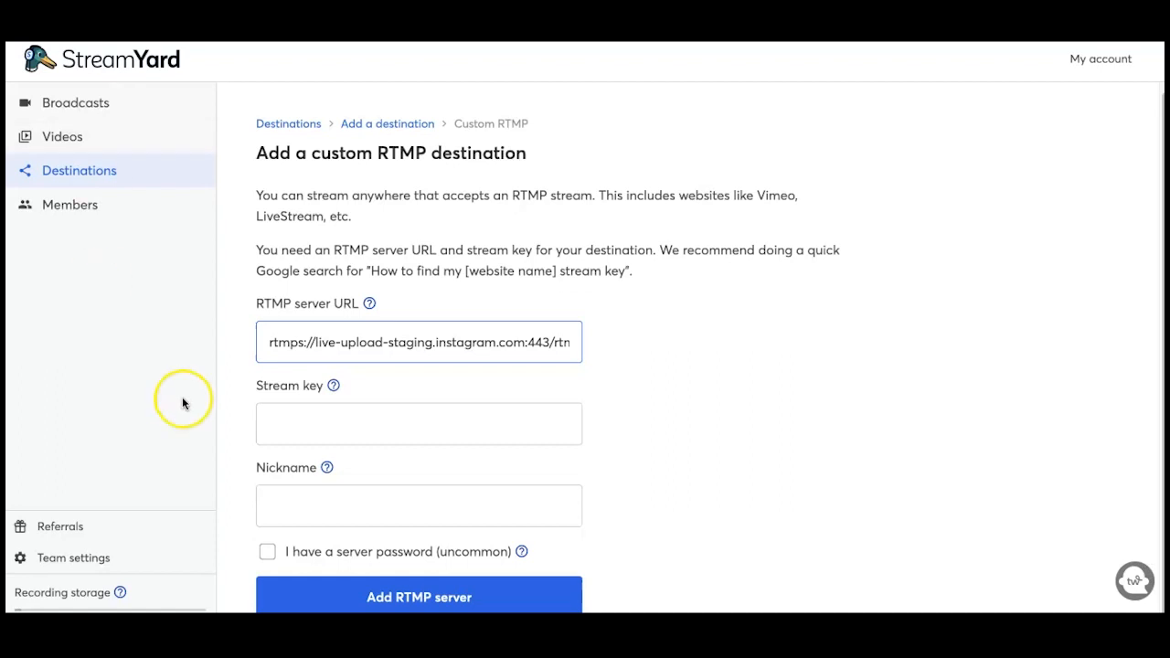
pyautogui.click(301, 423)
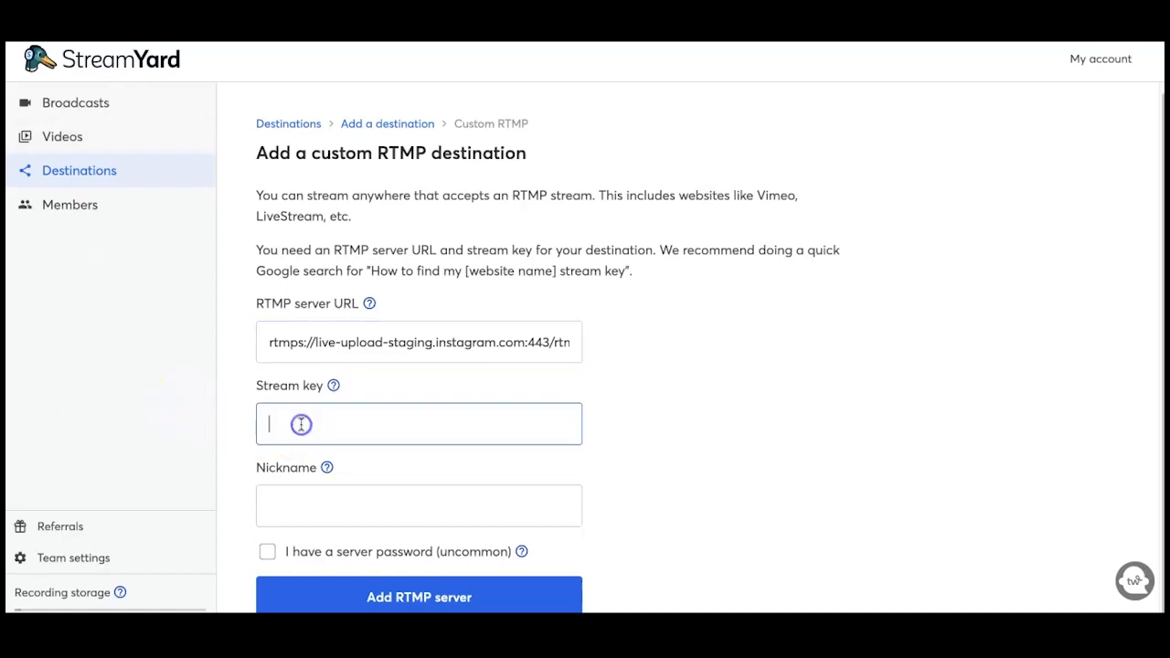
pyautogui.hotkey('ctrl', 'v')
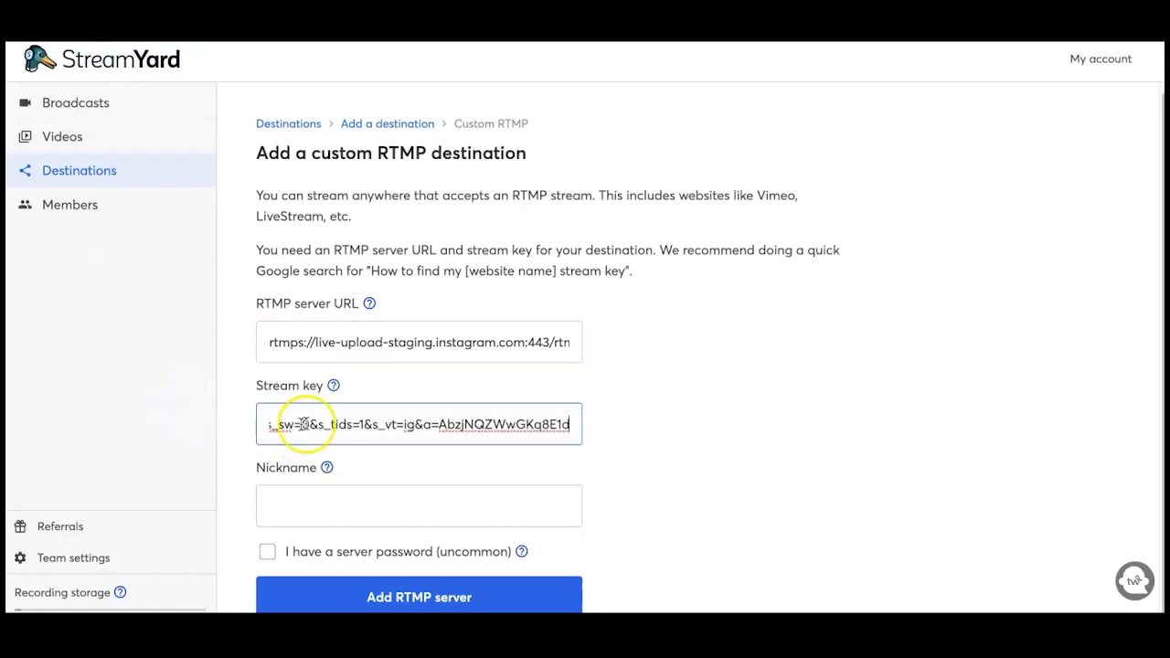
# Step: Nickname the destination 'Instagram' and save the RTMP server
pyautogui.click(319, 509)
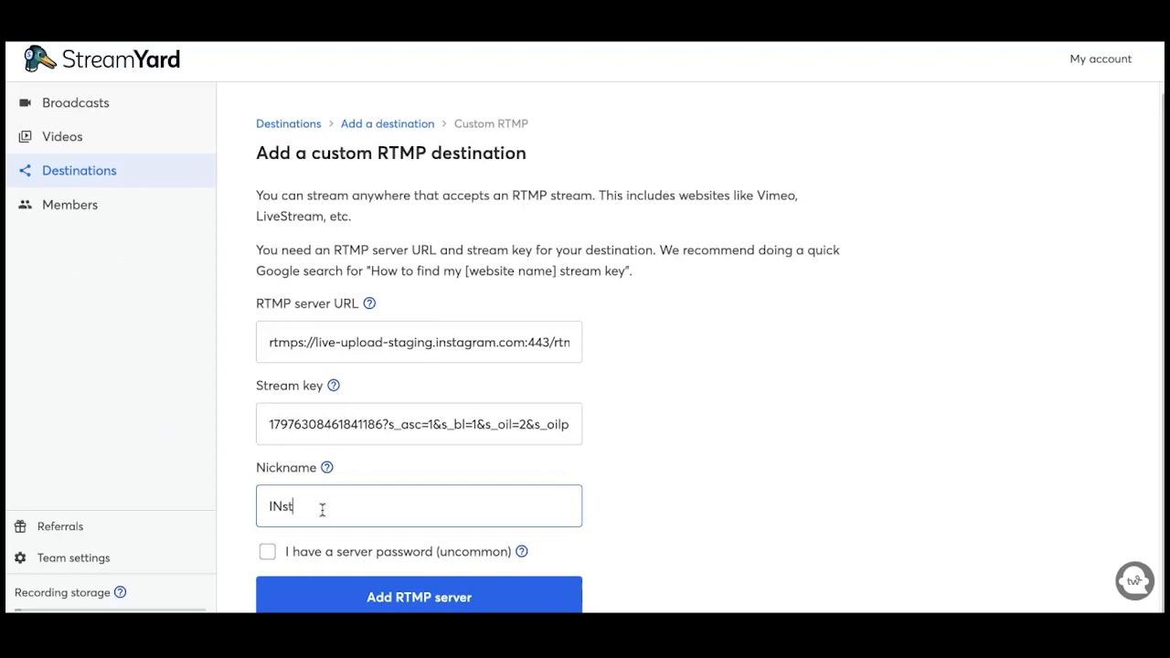
pyautogui.write('INstagram')
pyautogui.click(279, 506)
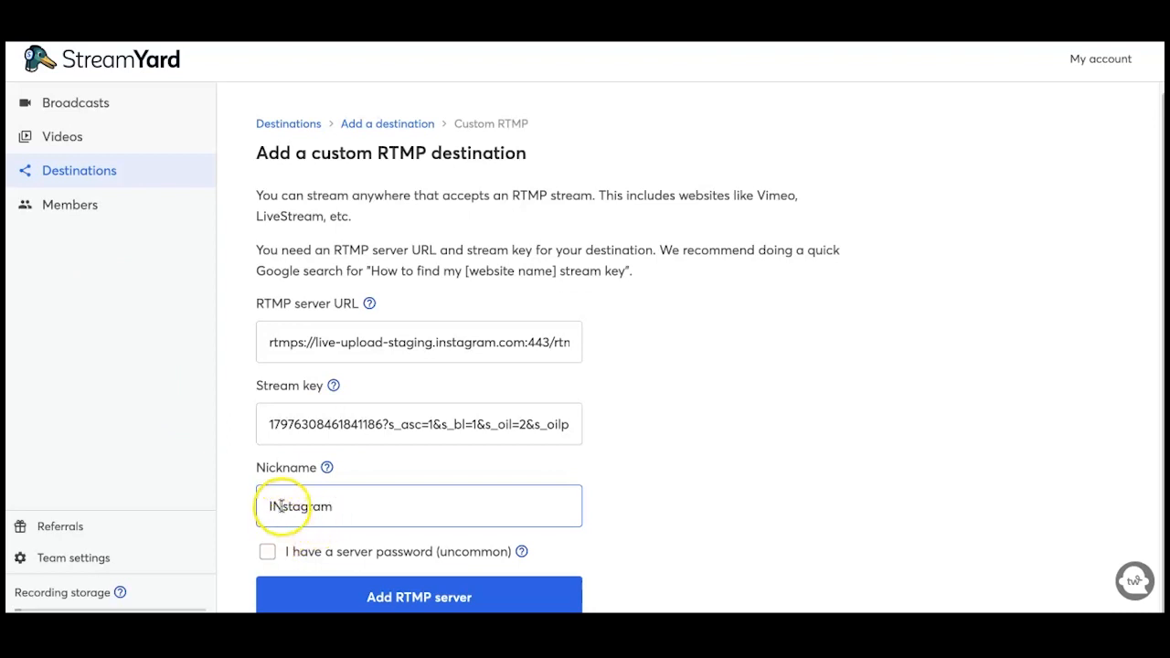
pyautogui.press('BackSpace')
pyautogui.write('n')
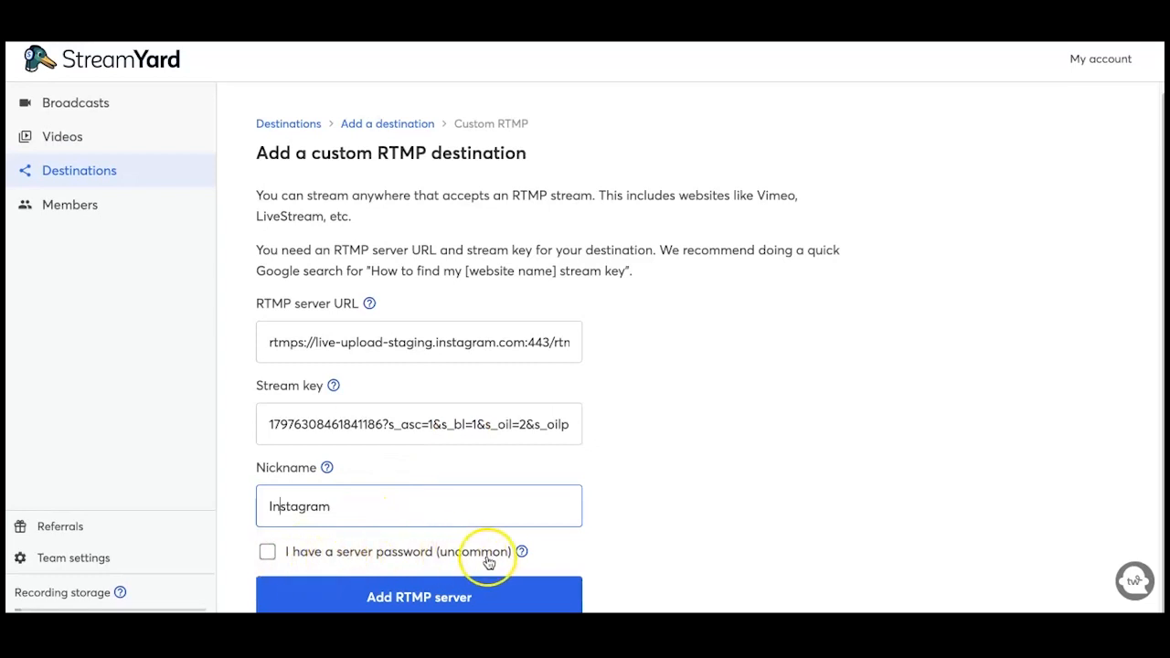
pyautogui.click(400, 599)
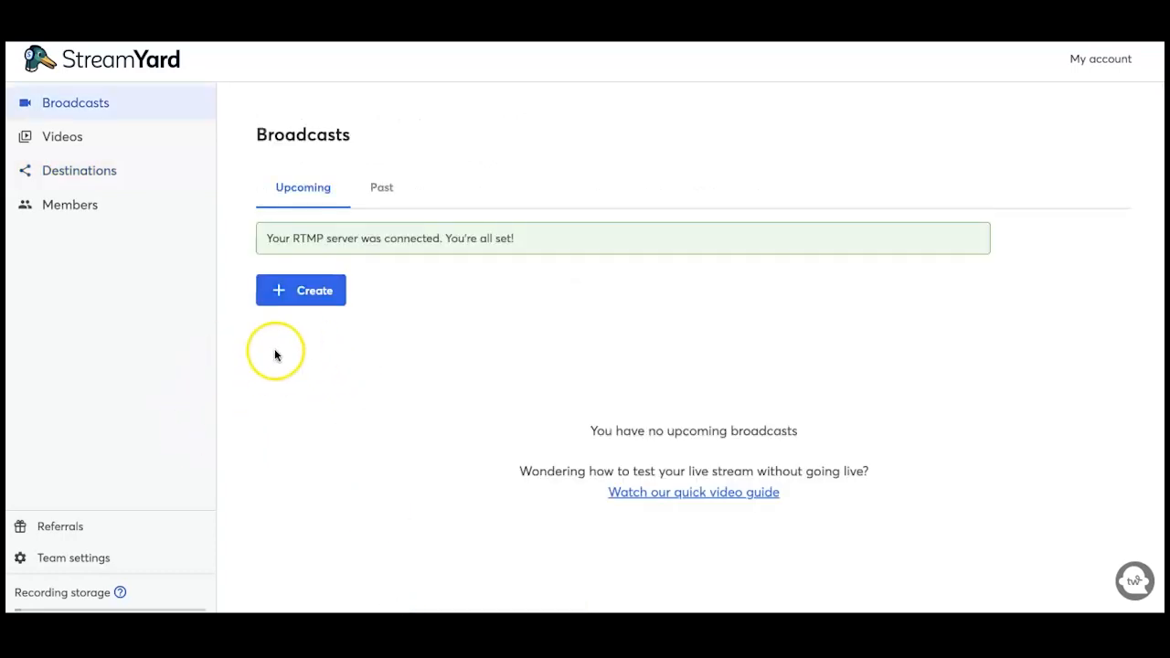
pyautogui.click(73, 175)
pyautogui.scroll(-2, 442, 240)
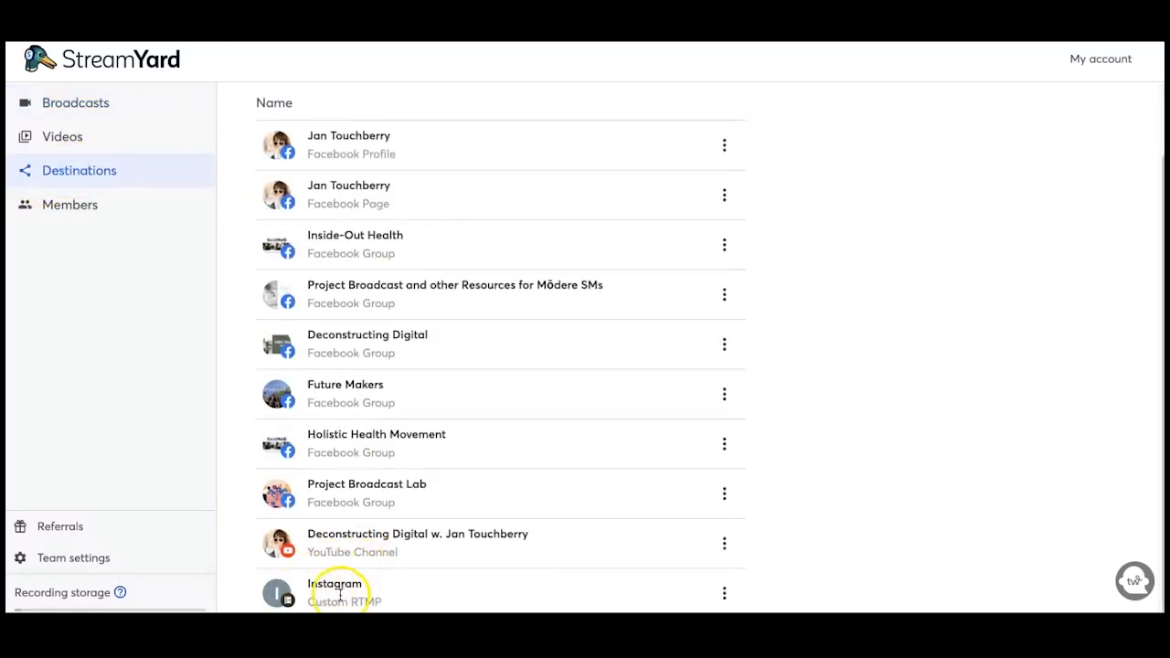
pyautogui.scroll(2, 477, 525)
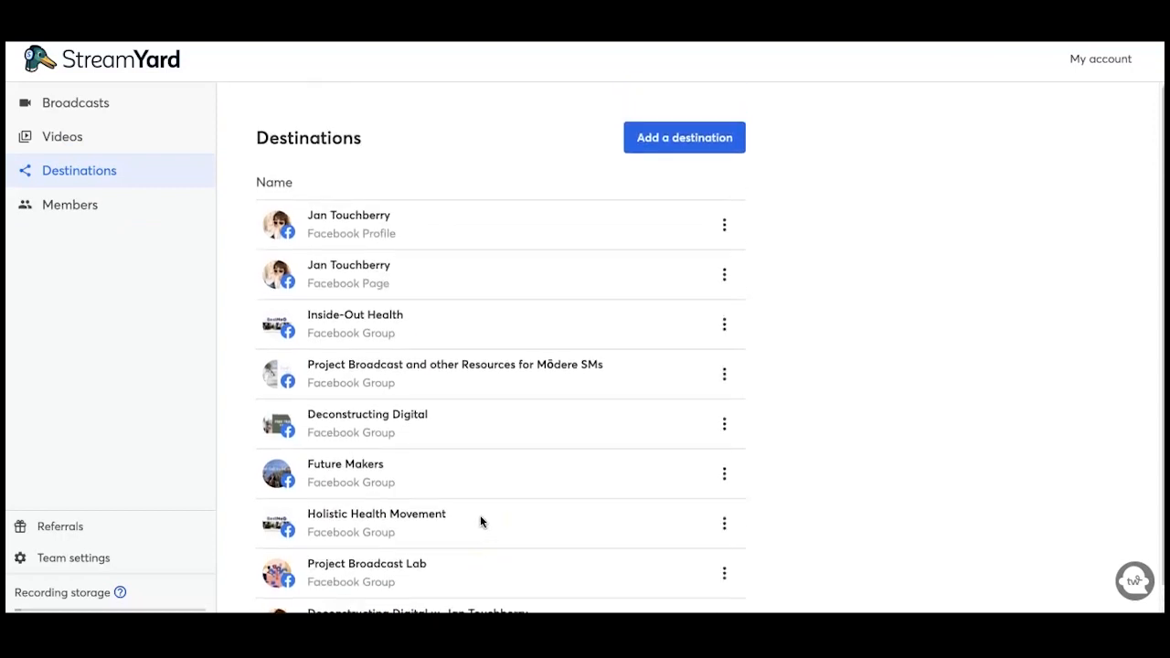
pyautogui.scroll(-1, 483, 520)
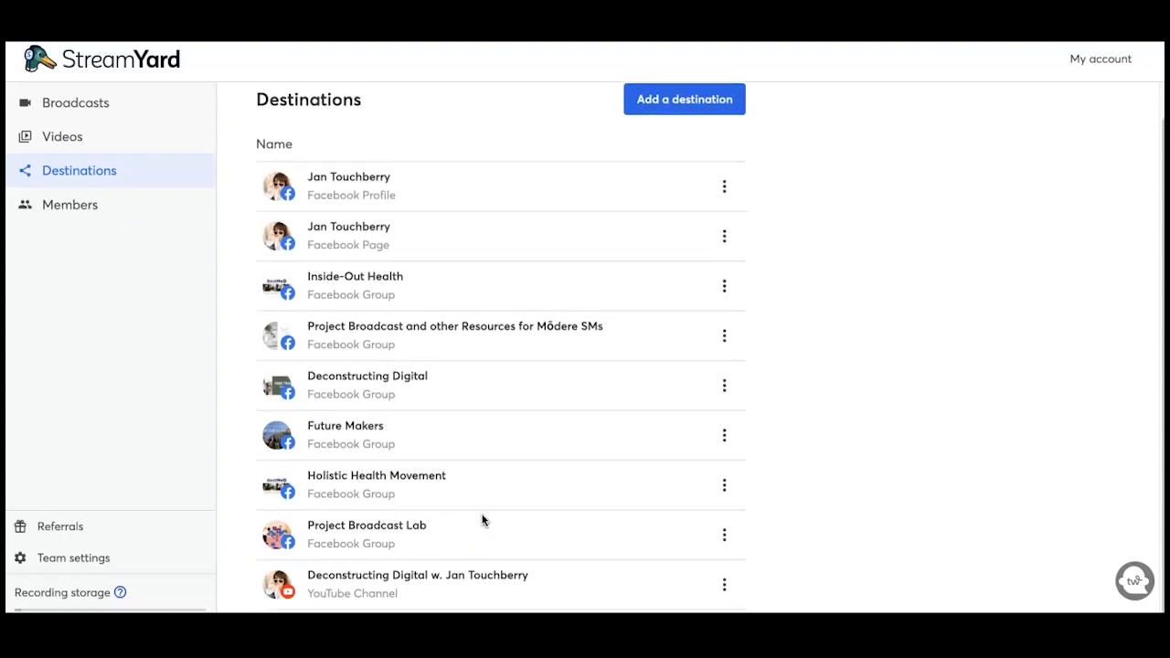
pyautogui.scroll(1, 483, 520)
pyautogui.scroll(-2, 483, 521)
pyautogui.scroll(2, 483, 520)
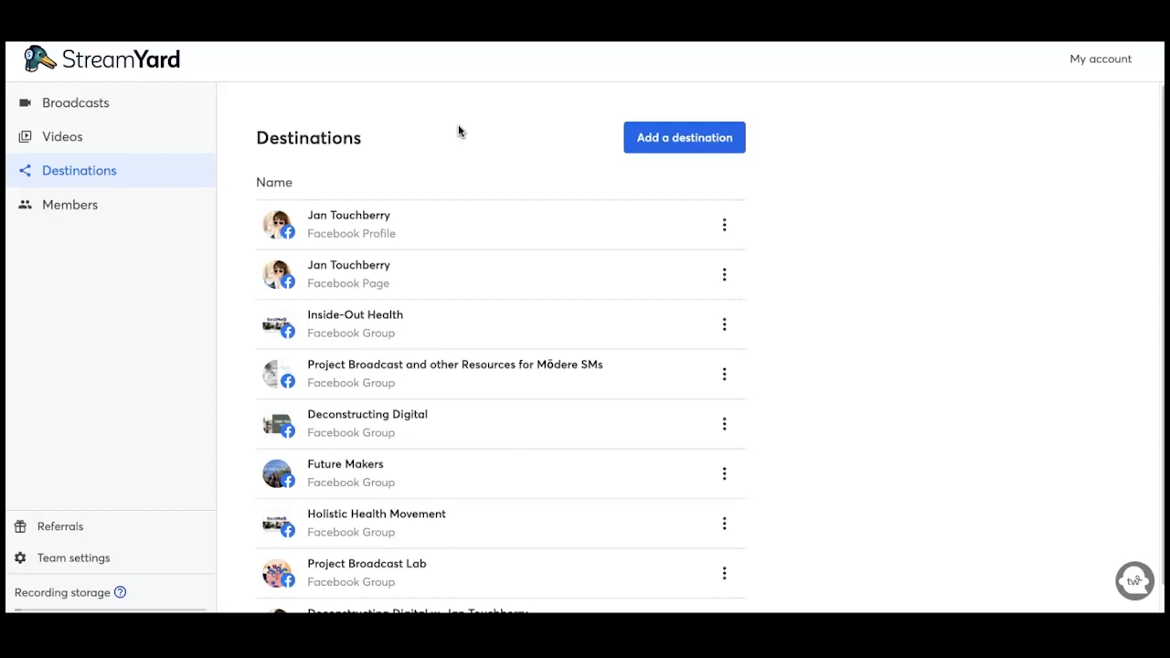
pyautogui.click(653, 139)
pyautogui.click(645, 341)
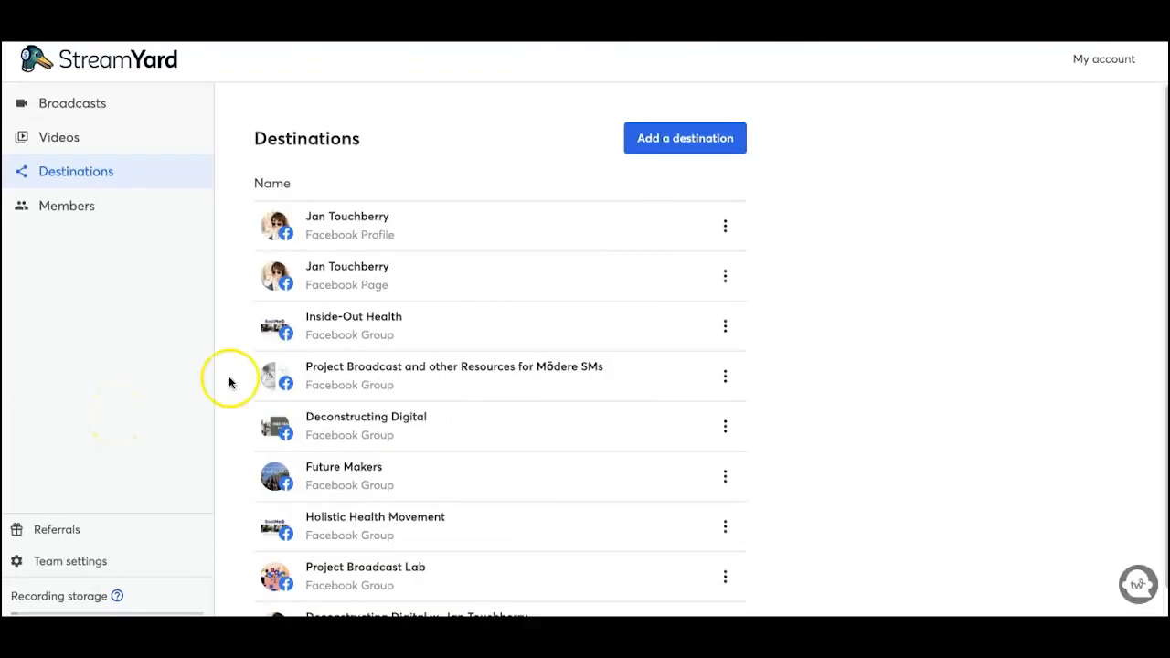
pyautogui.scroll(-1, 410, 314)
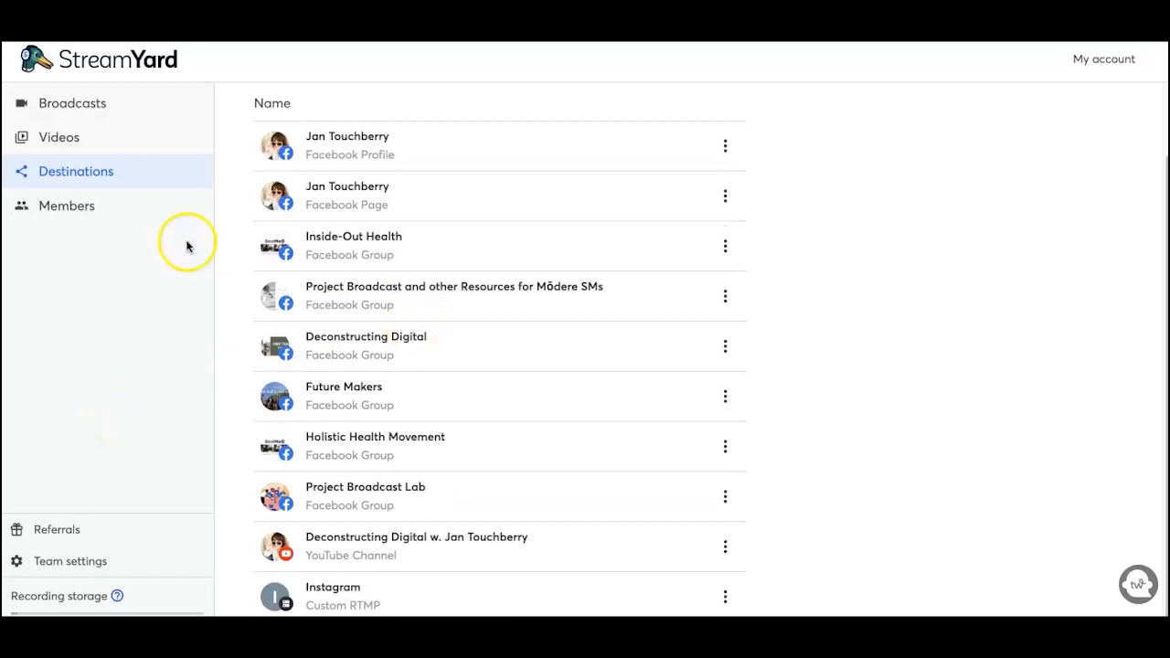
pyautogui.click(100, 106)
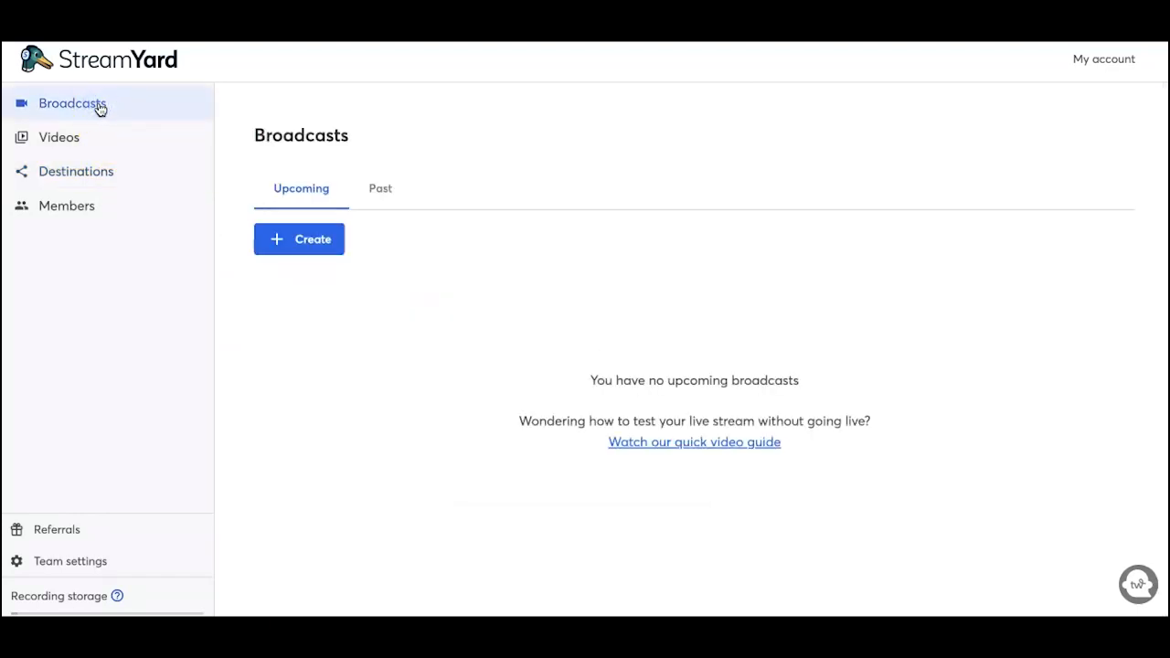
# Step: Create a new broadcast as a Live stream using Studio as the source
pyautogui.click(309, 242)
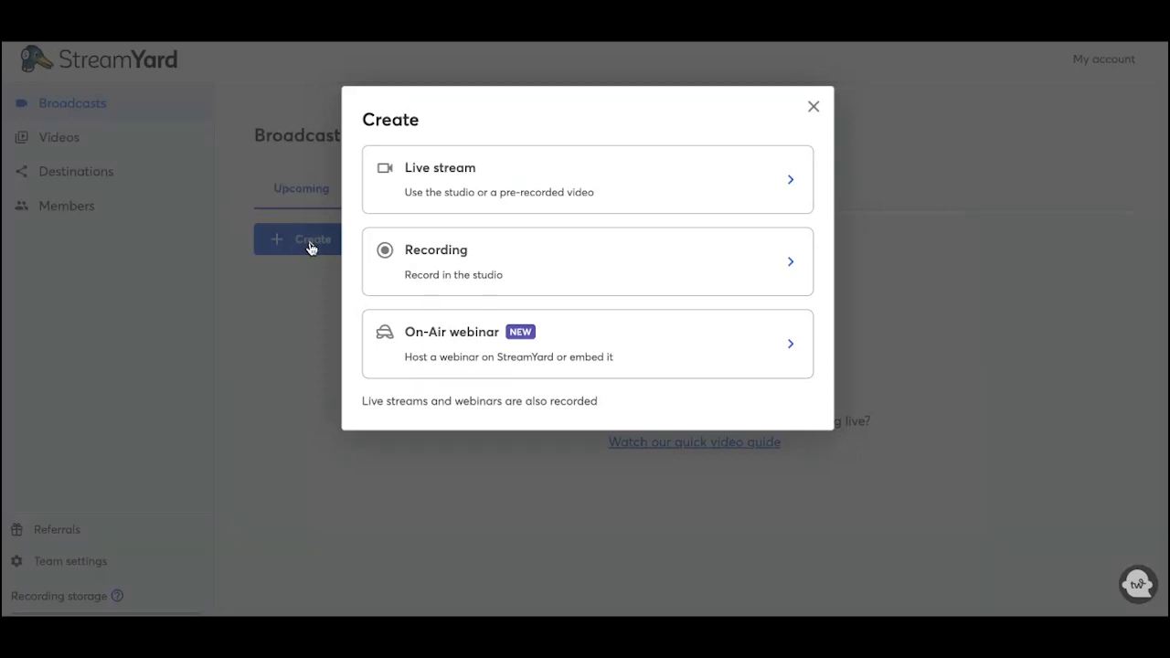
pyautogui.click(465, 168)
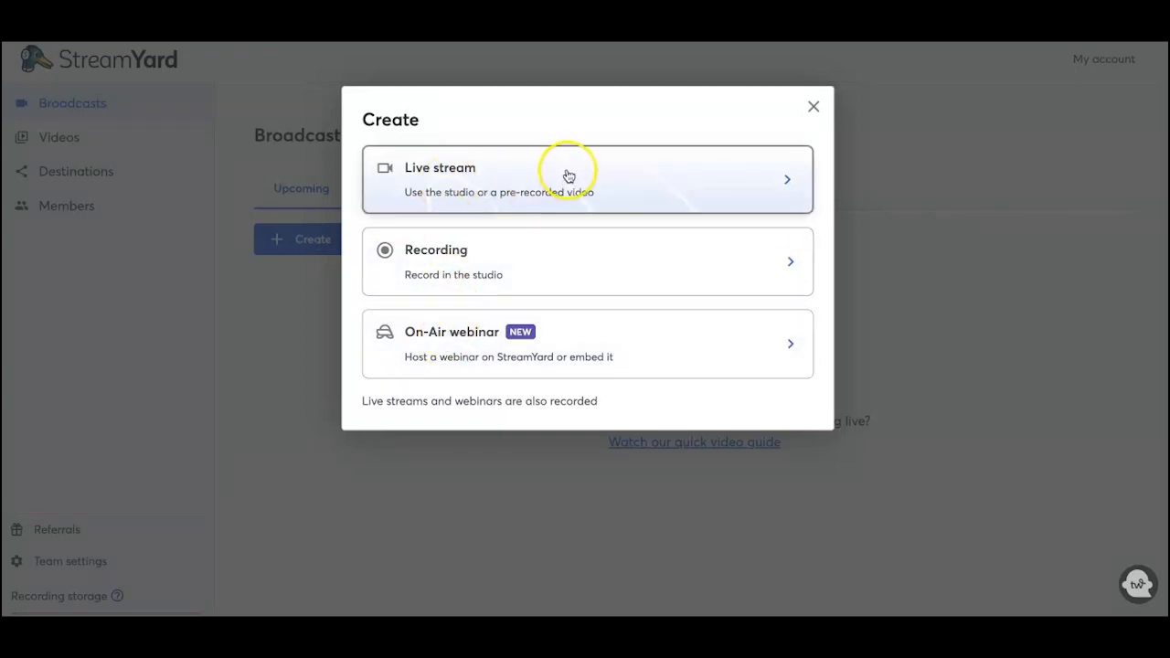
pyautogui.click(475, 206)
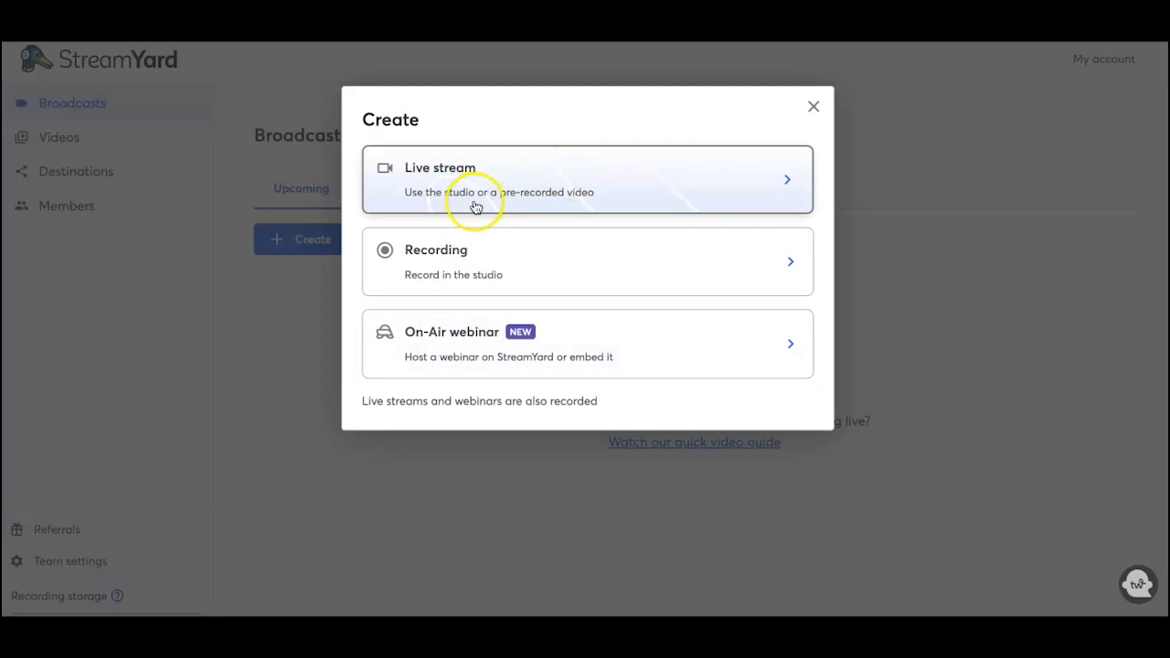
pyautogui.click(532, 200)
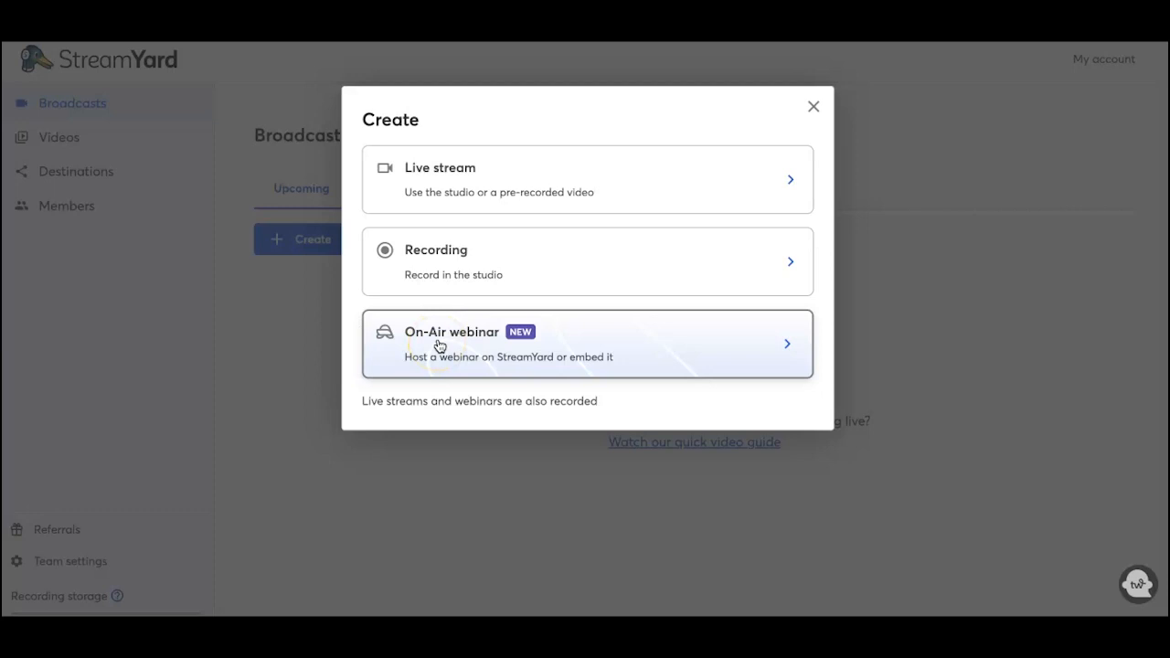
pyautogui.click(430, 189)
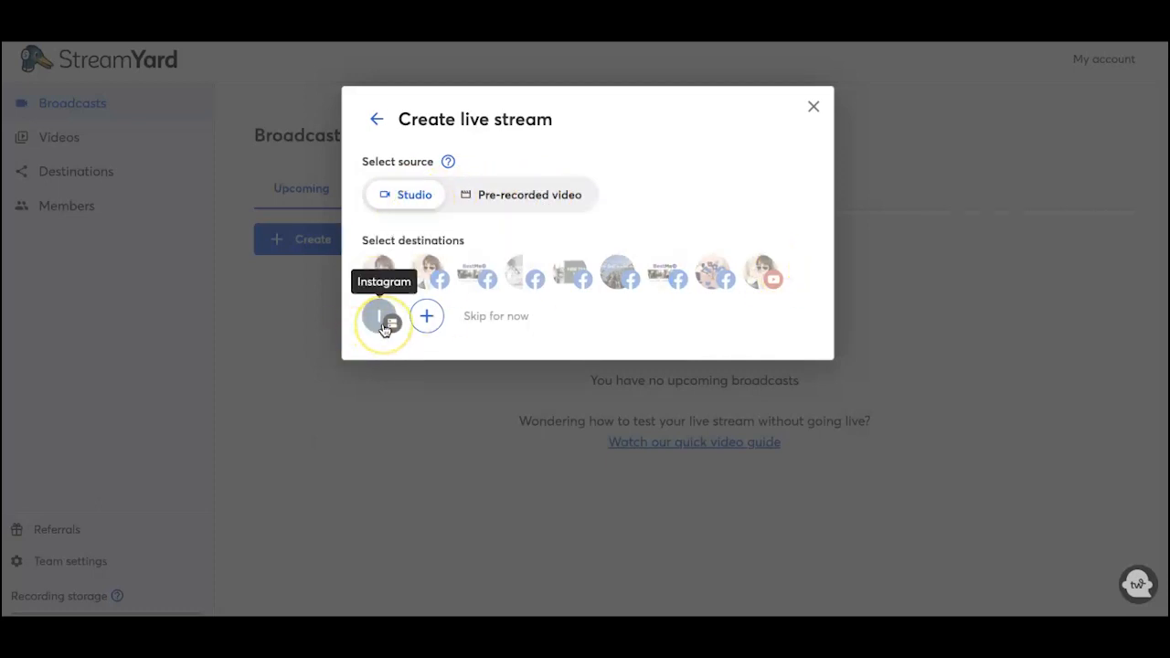
# Step: Select Deconstructing Digital, the YouTube channel and the Instagram RTMP destination
pyautogui.click(568, 276)
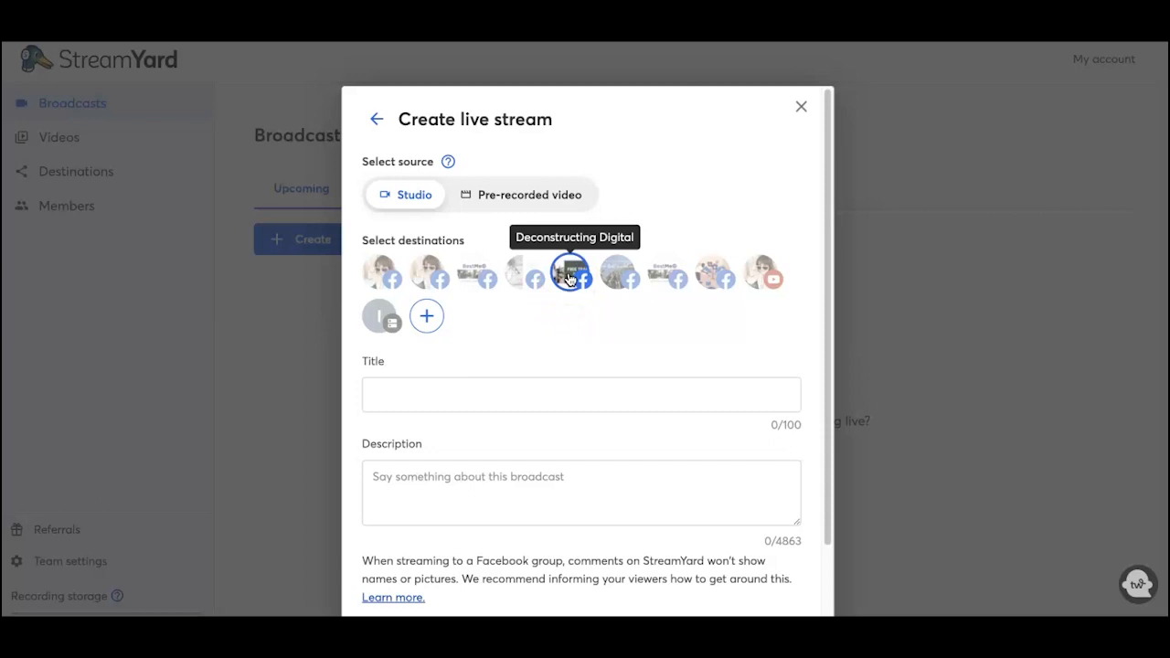
pyautogui.click(761, 273)
pyautogui.click(381, 316)
# Step: Title the broadcast 'Test' with description 'test', and customize details per destination
pyautogui.click(489, 389)
pyautogui.write('Test')
pyautogui.click(460, 469)
pyautogui.write('tet')
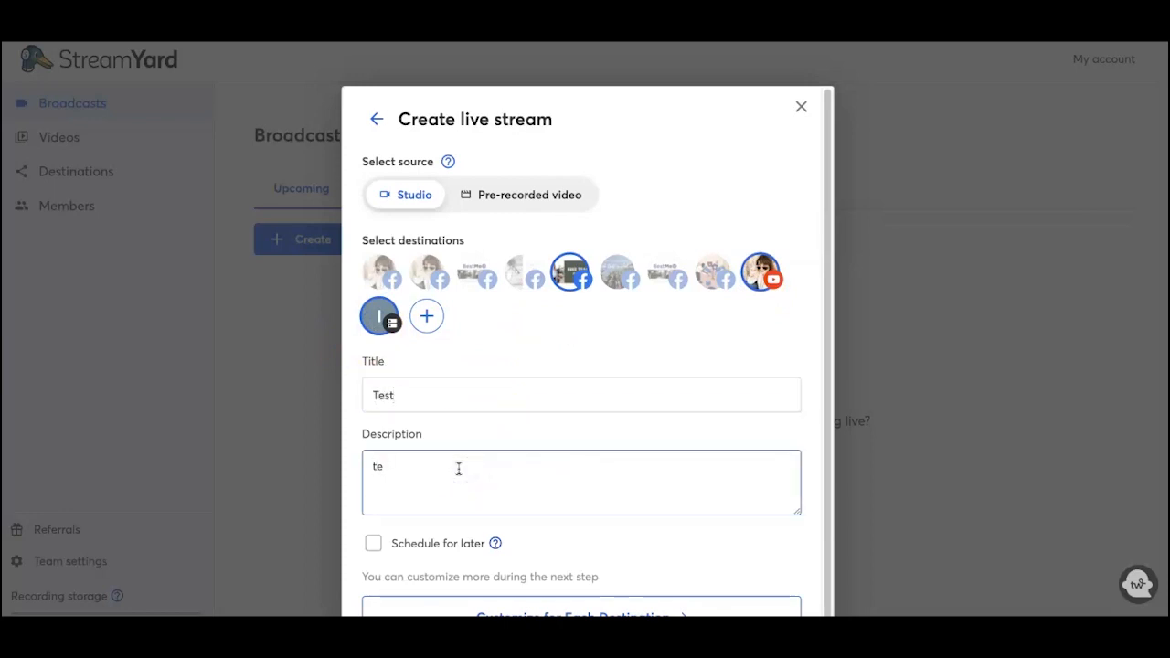
pyautogui.scroll(-1, 522, 475)
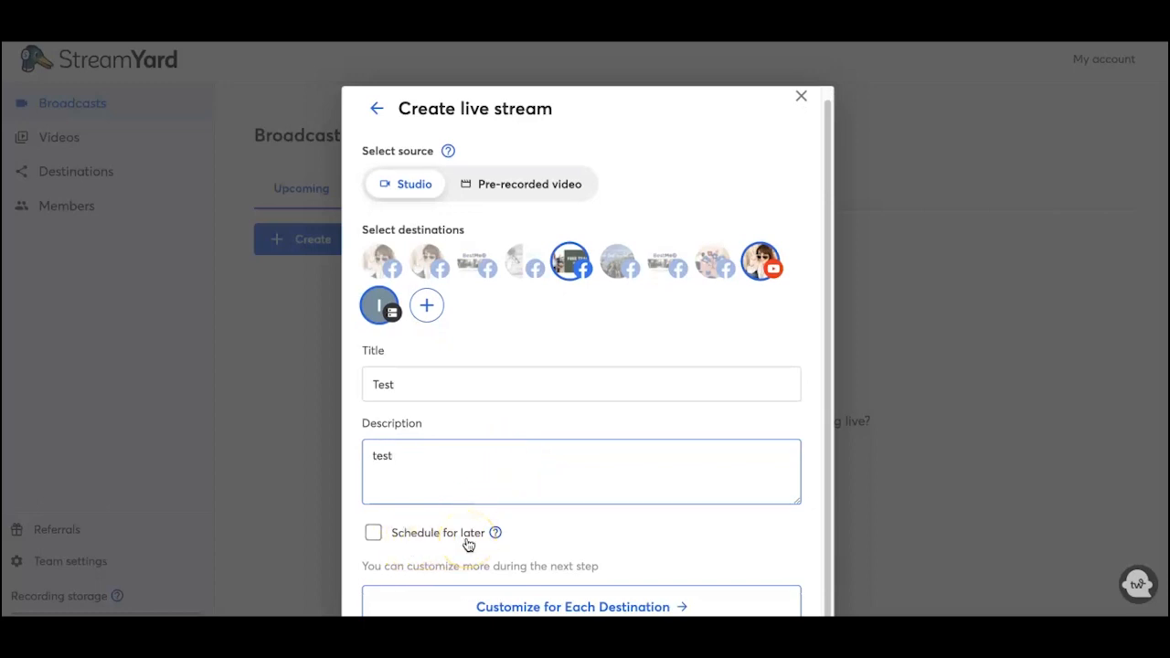
pyautogui.click(537, 606)
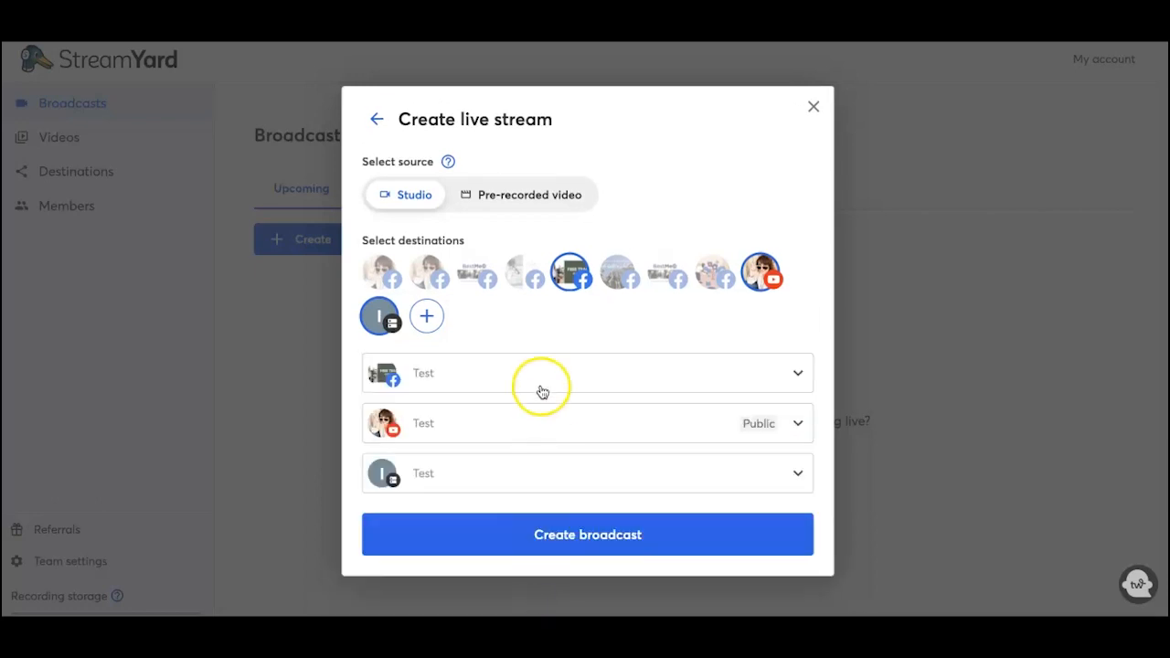
# Step: Review the Facebook destination's title and description
pyautogui.click(798, 373)
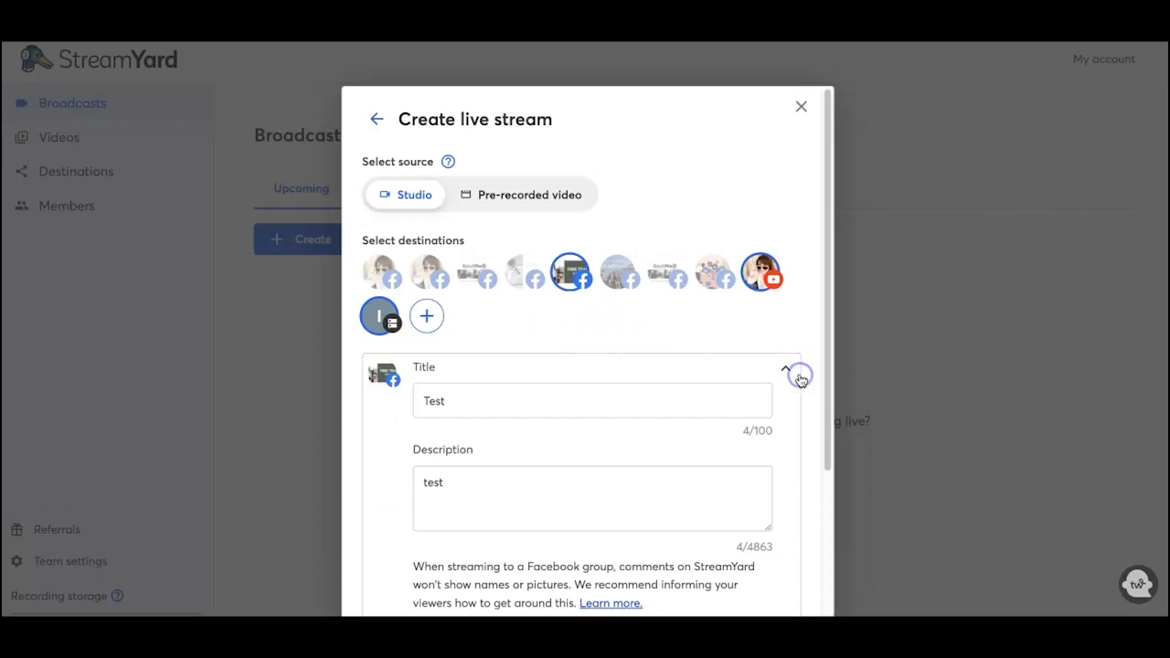
pyautogui.click(443, 486)
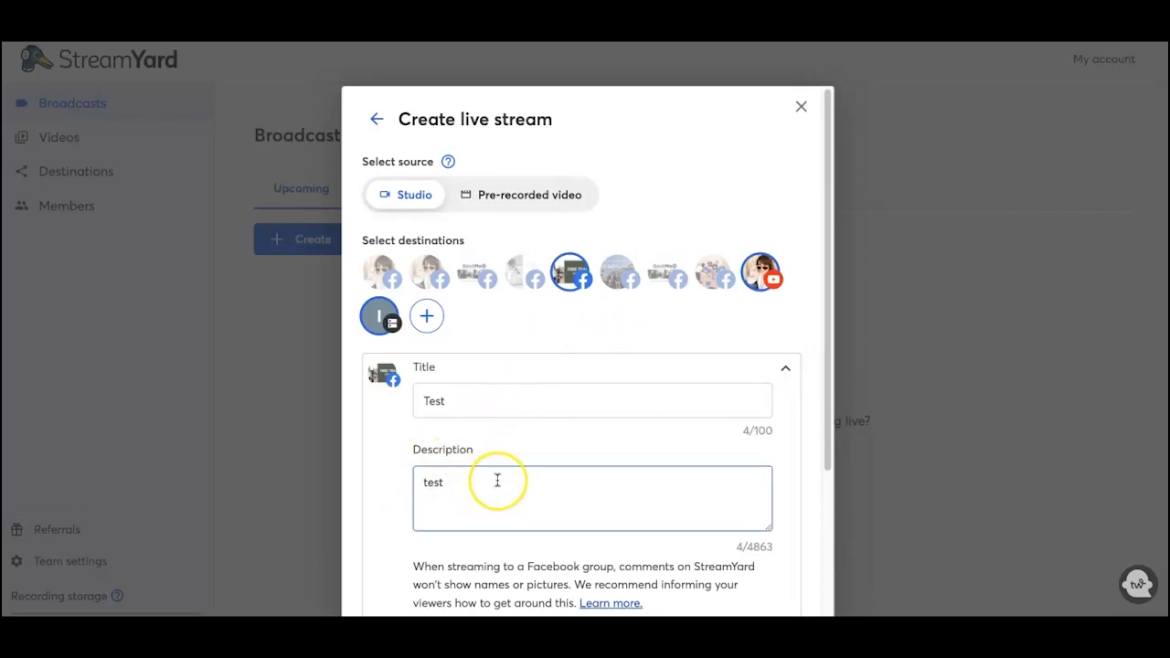
pyautogui.scroll(-2, 538, 481)
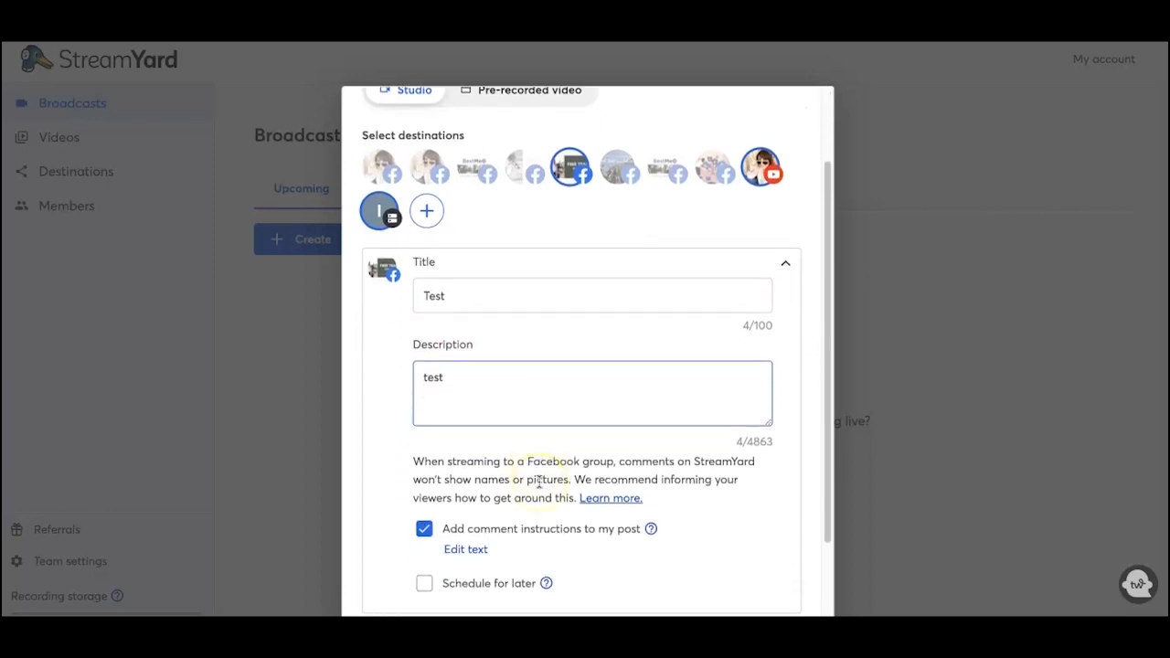
pyautogui.scroll(-1, 535, 492)
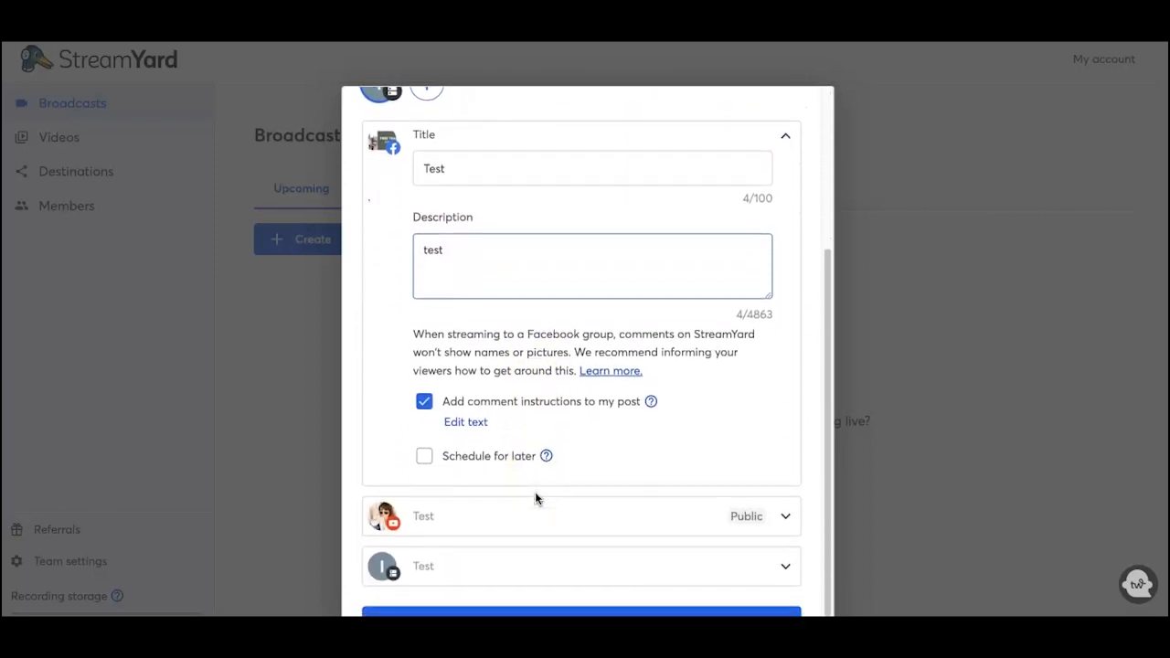
pyautogui.click(788, 135)
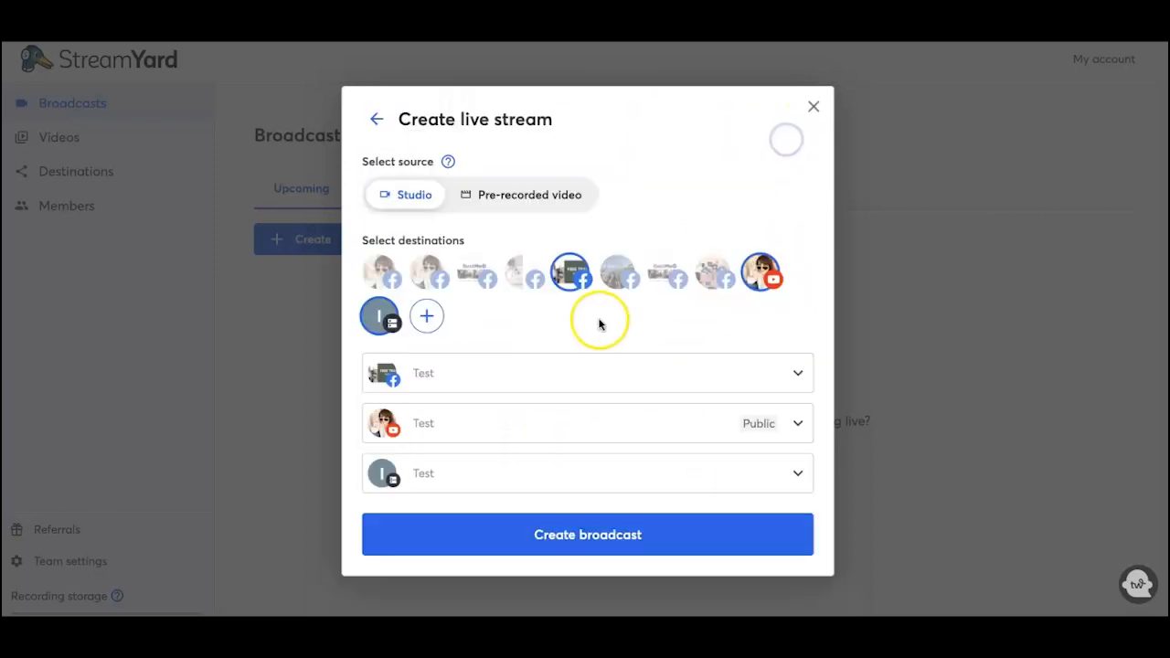
# Step: Check the YouTube destination and keep its privacy set to Public
pyautogui.click(800, 425)
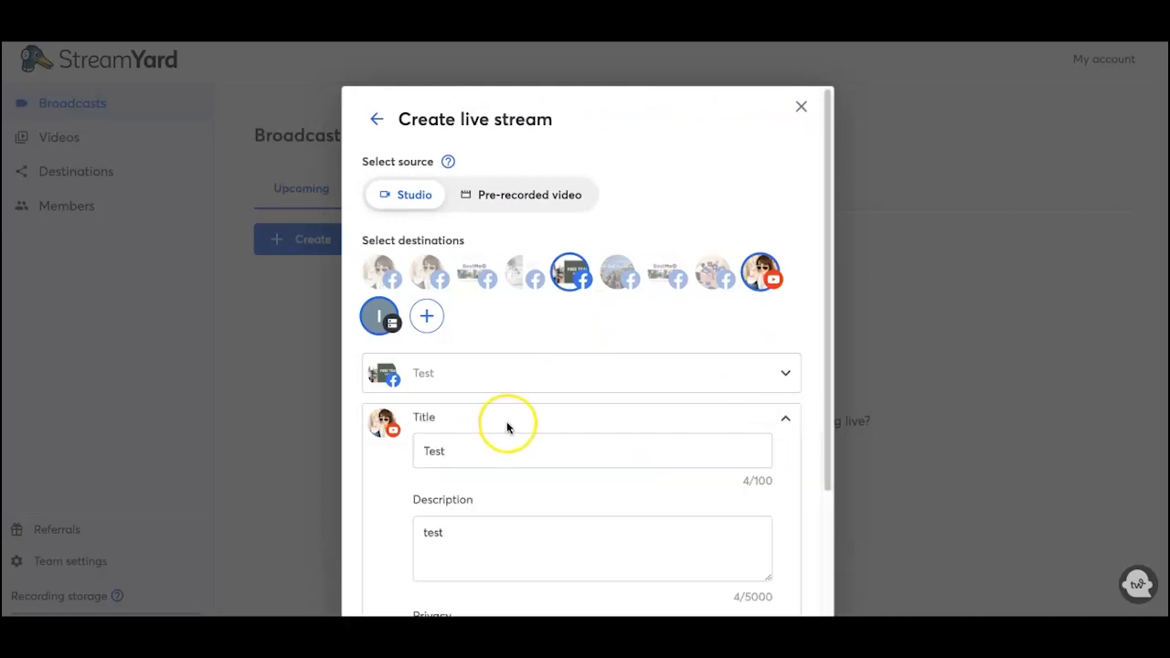
pyautogui.scroll(-2, 507, 426)
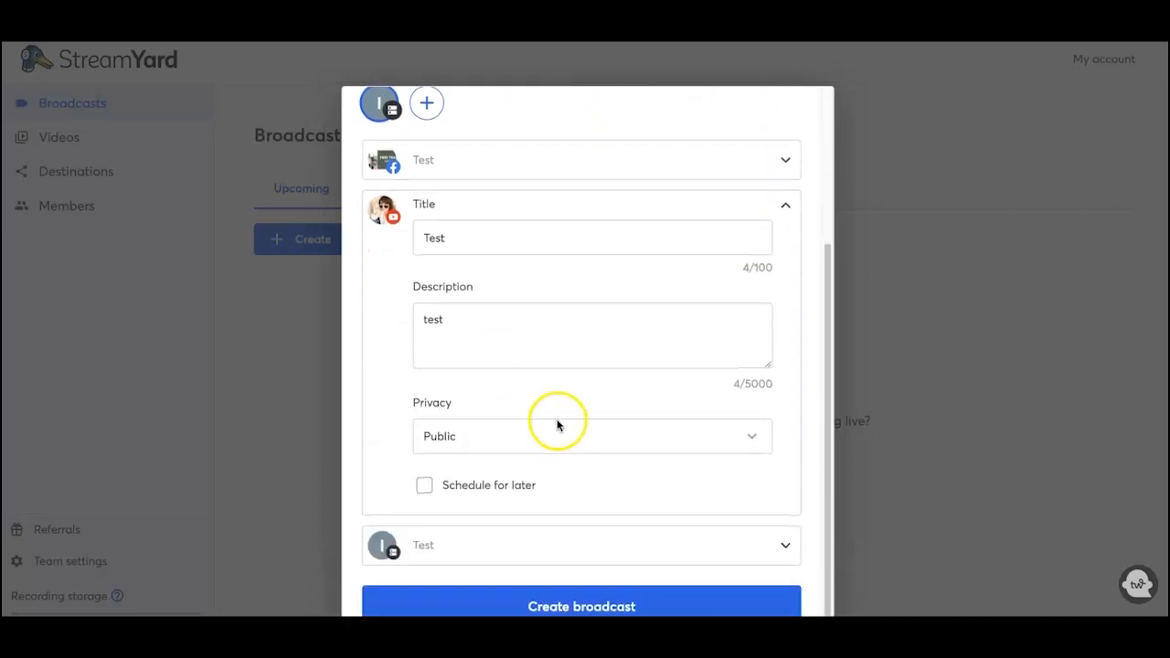
pyautogui.click(753, 438)
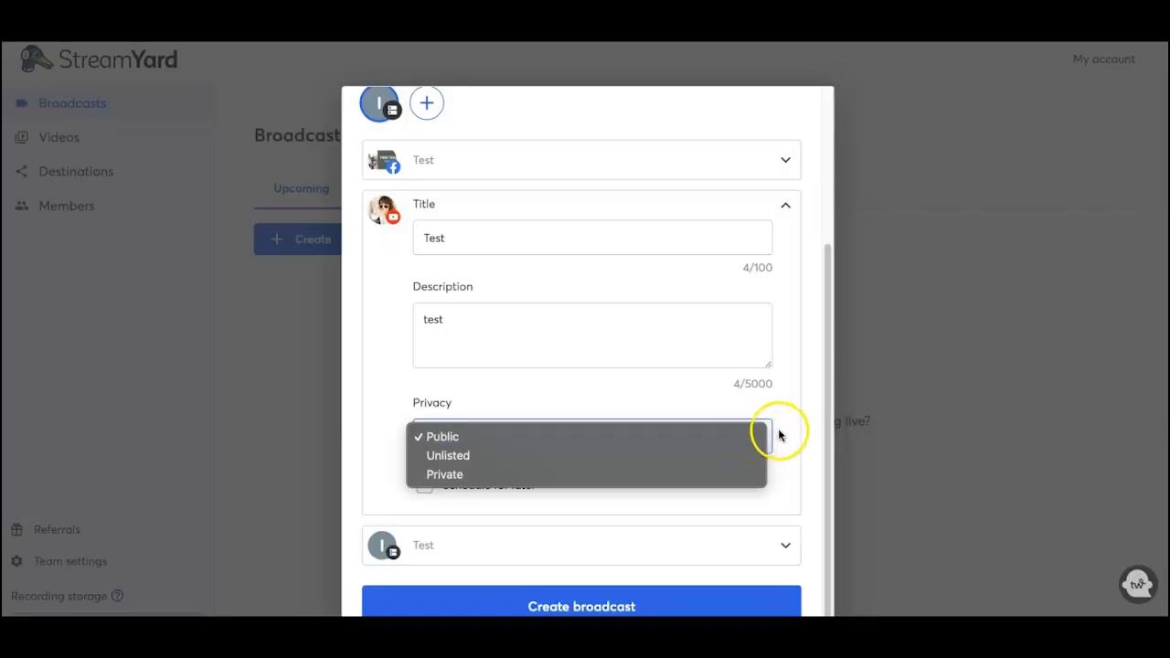
pyautogui.click(779, 435)
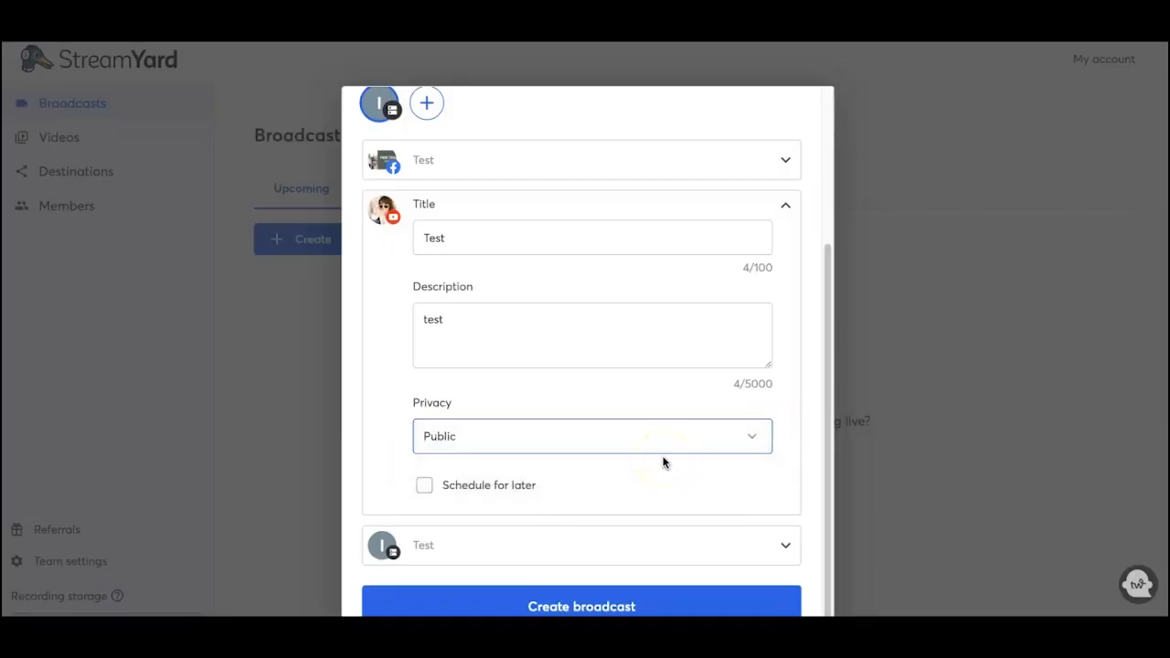
pyautogui.click(786, 208)
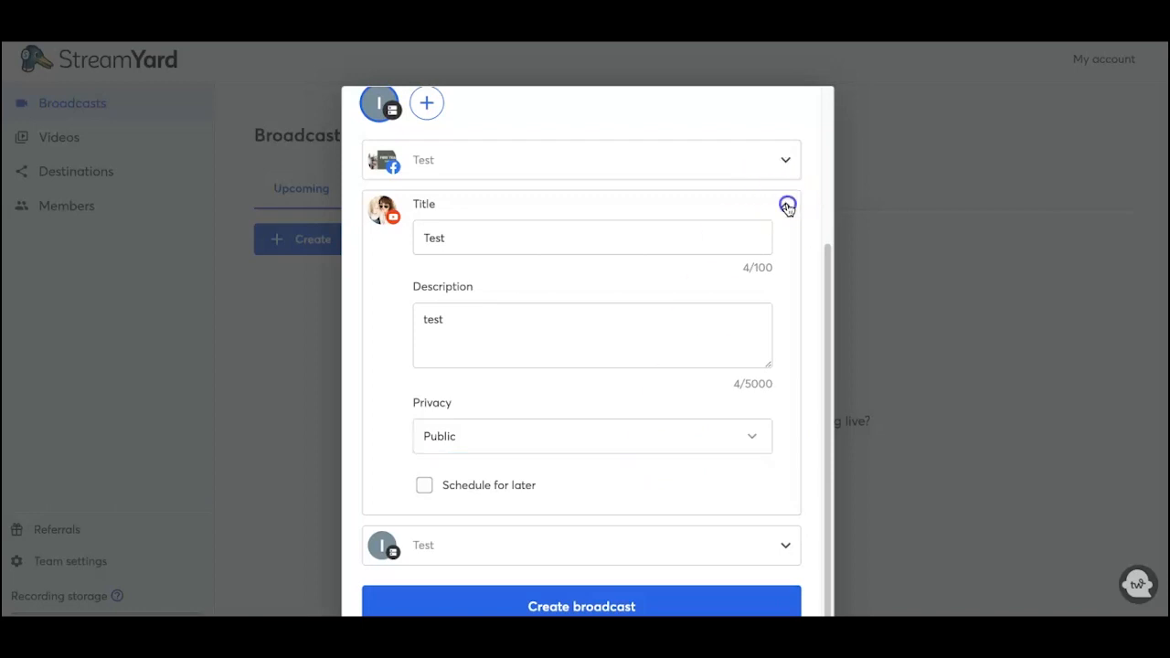
# Step: Confirm the custom RTMP destination shows title Test and create the broadcast
pyautogui.click(796, 473)
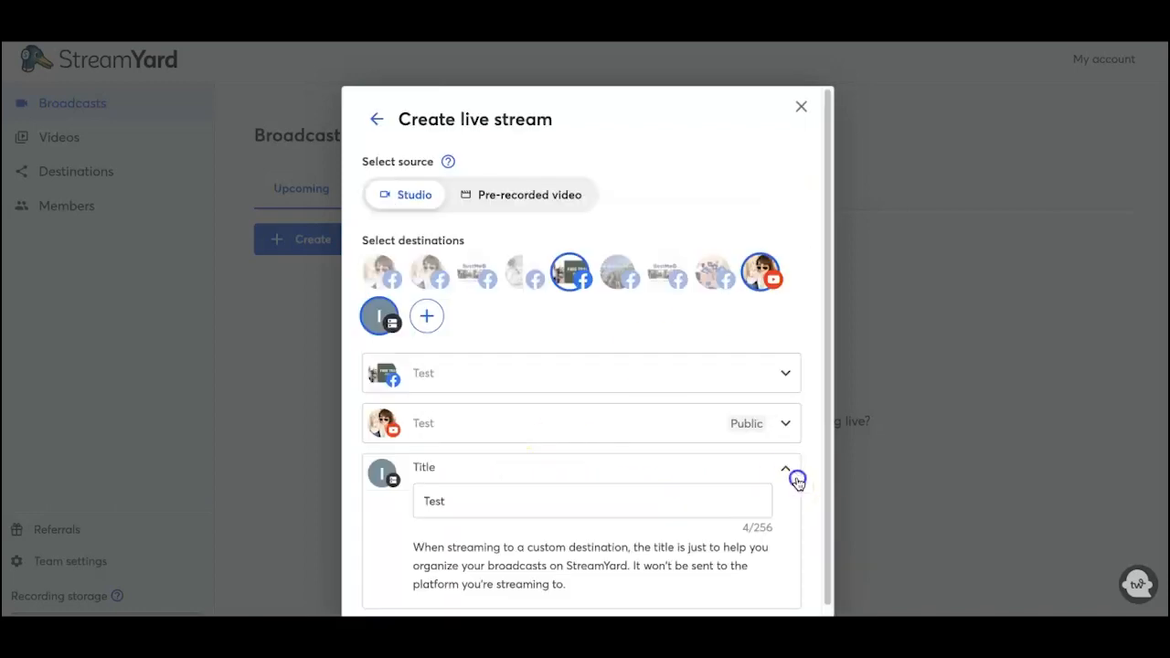
pyautogui.scroll(-1, 649, 469)
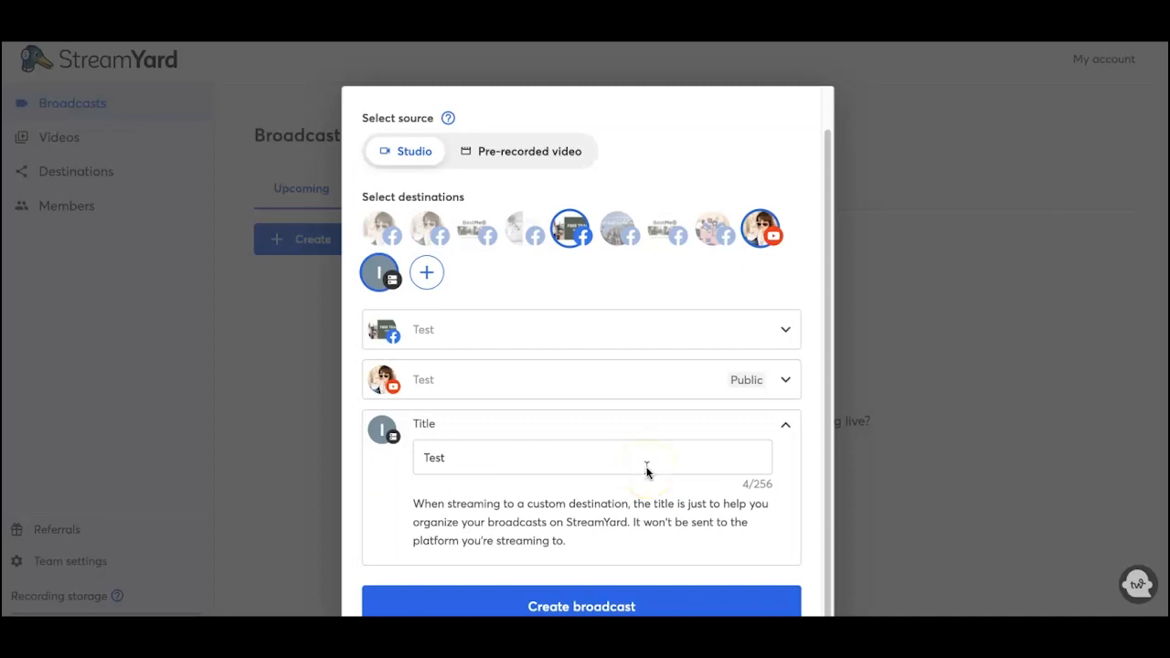
pyautogui.click(592, 607)
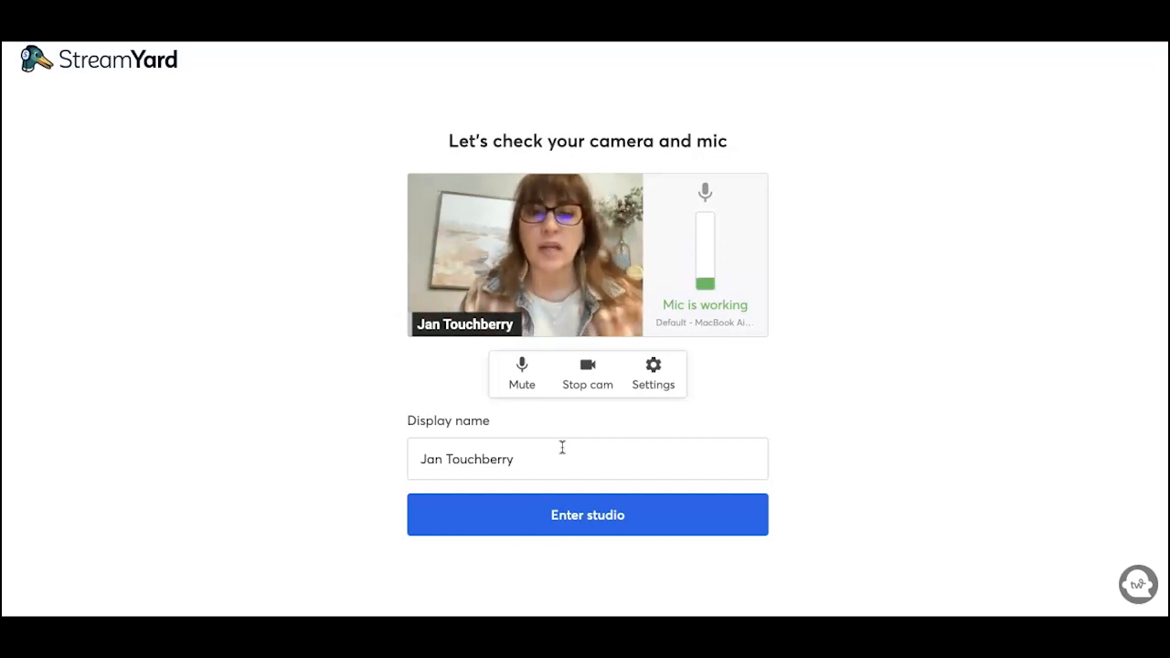
# Step: Enter the Test broadcast studio once the camera and mic check shows the mic working
pyautogui.click(594, 521)
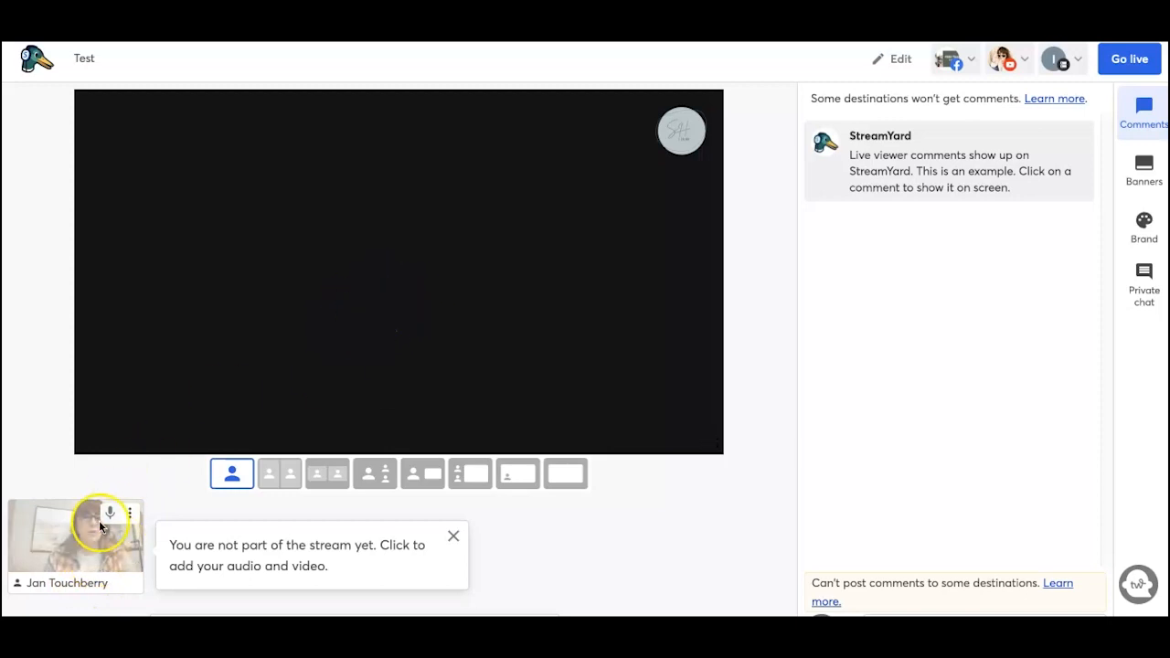
# Step: Add the host's webcam feed to the stream so it fills the canvas
pyautogui.click(78, 552)
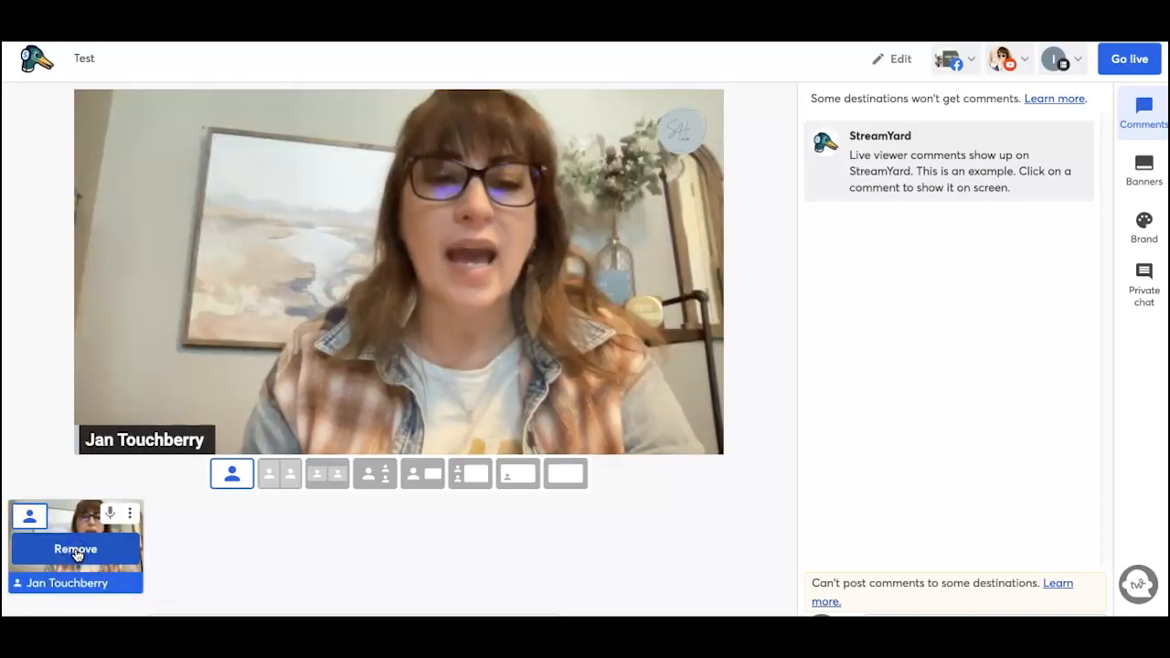